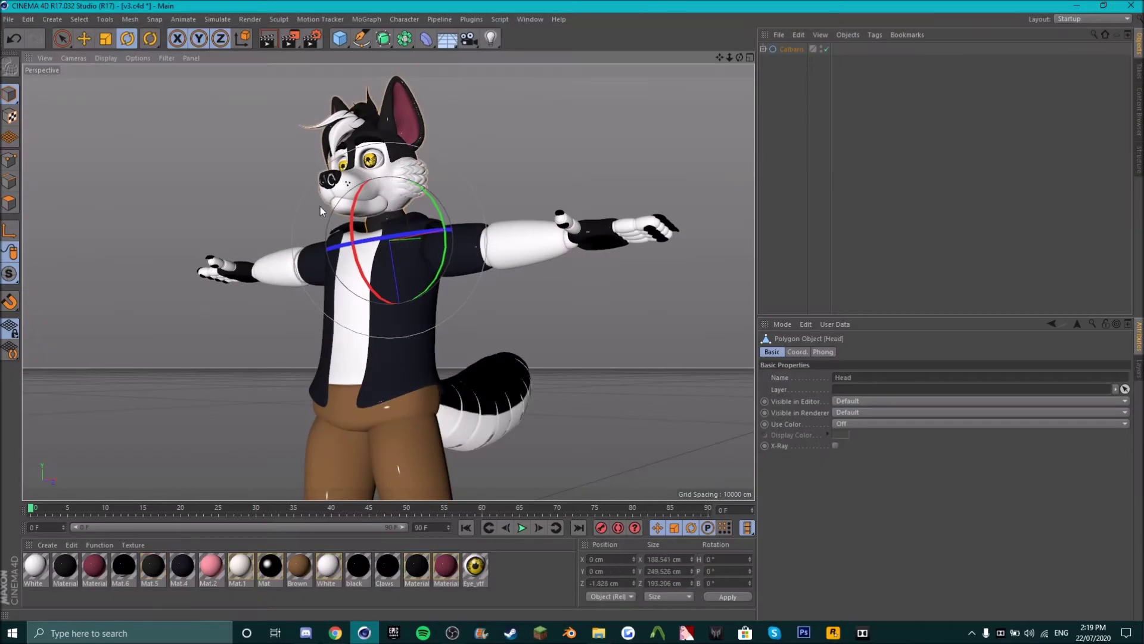
Lower both arms out of the T-pose and rotate the left hand into a relaxed angle.
mouse_move(320, 206)
mouse_down()
mouse_move(465, 271)
mouse_move(585, 191)
mouse_up()
key(t)
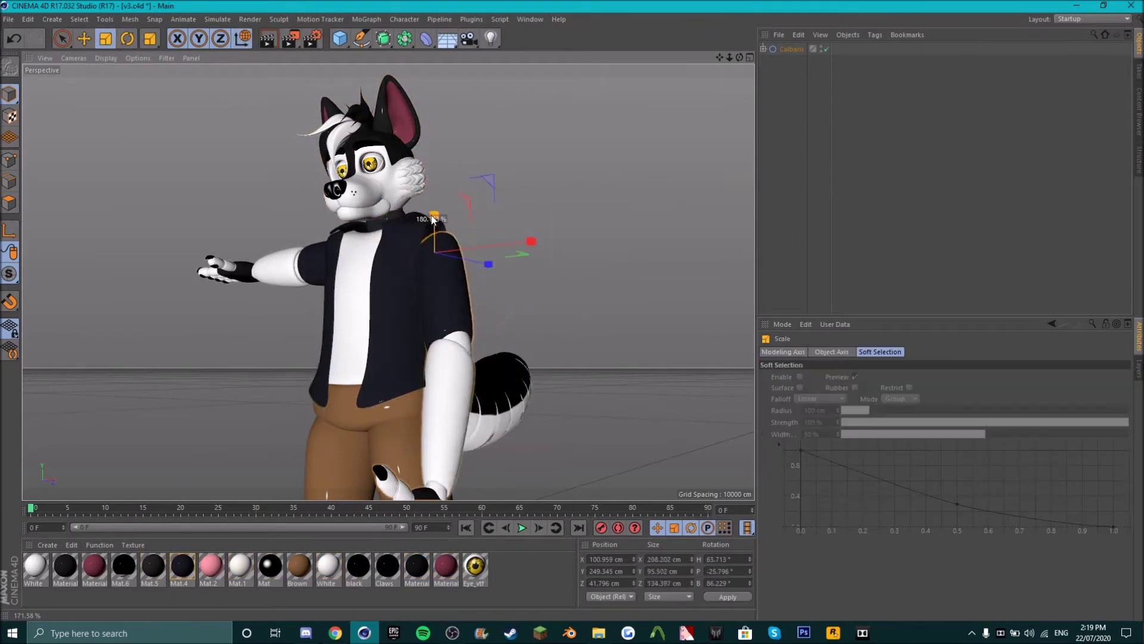
key(r)
click(451, 363)
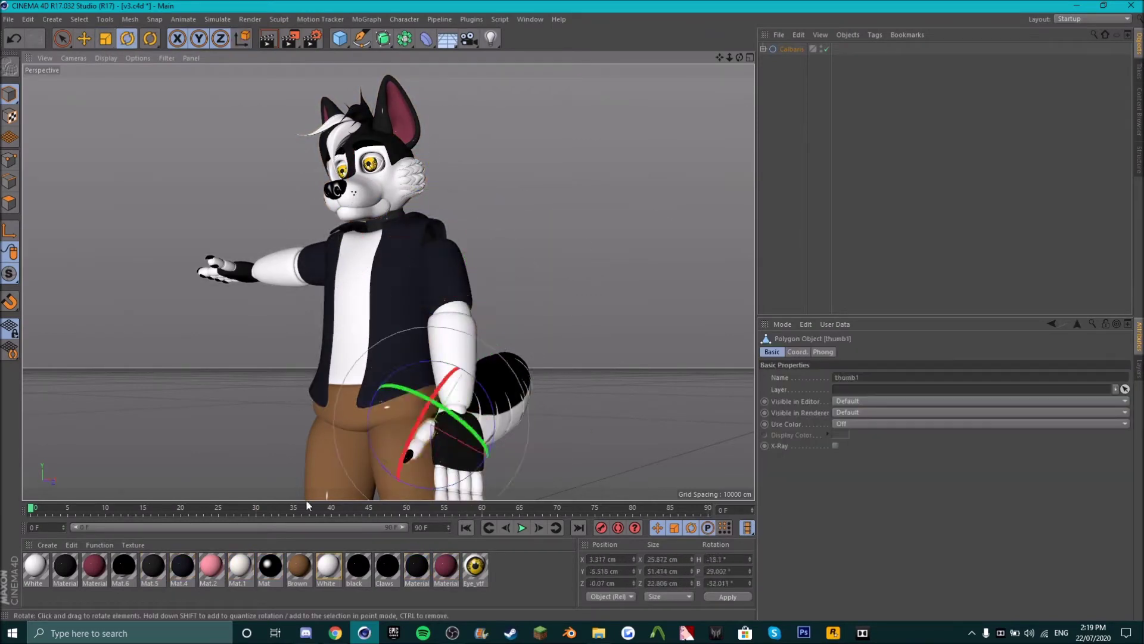
click(426, 434)
drag(426, 434, 393, 409)
click(391, 500)
click(268, 265)
drag(286, 262, 312, 280)
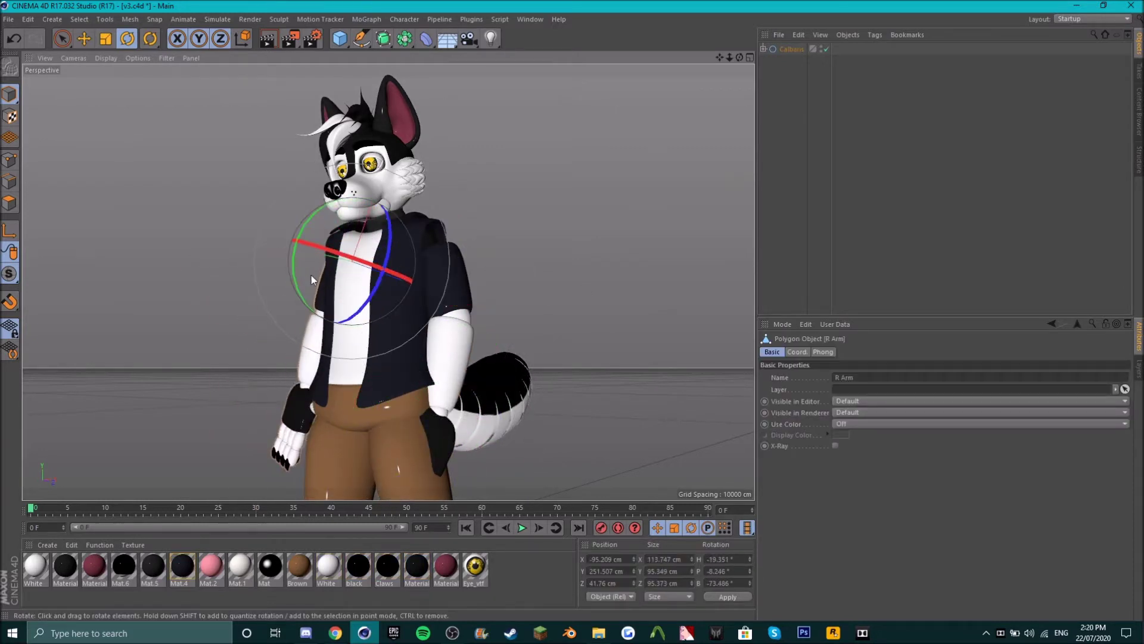
click(331, 320)
click(268, 334)
Tilt the character's head slightly.
click(372, 164)
click(518, 173)
click(372, 164)
click(324, 173)
drag(387, 226, 360, 217)
Angle the eyebrow down for a heavier expression.
key(ctrl+shift+a)
click(361, 218)
key(ctrl+shift+a)
click(345, 182)
key(ctrl+shift+a)
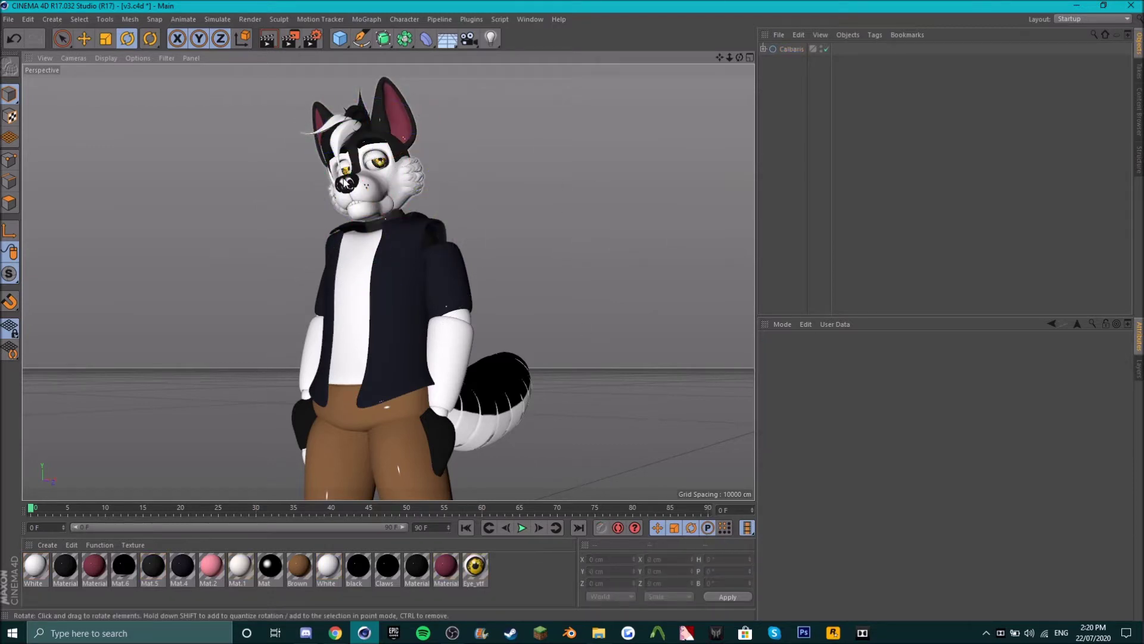
click(387, 179)
key(ctrl+shift+a)
click(382, 196)
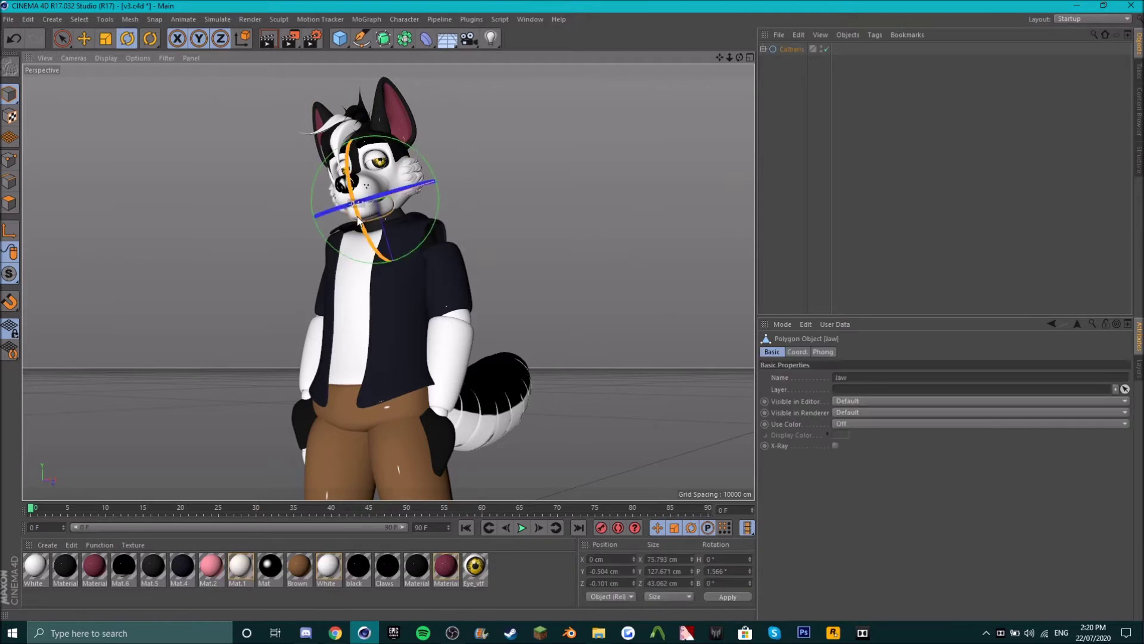
key(ctrl+shift+a)
click(369, 146)
drag(524, 146, 418, 137)
key(ctrl+shift+a)
Shift the hair2 strand across the head.
click(334, 161)
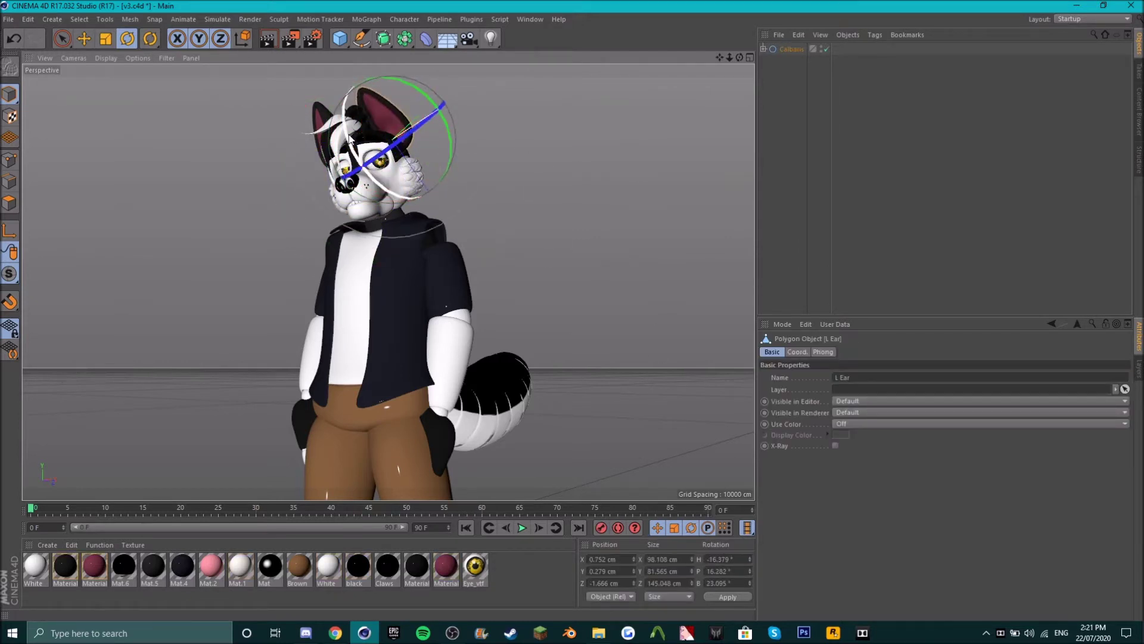
click(392, 174)
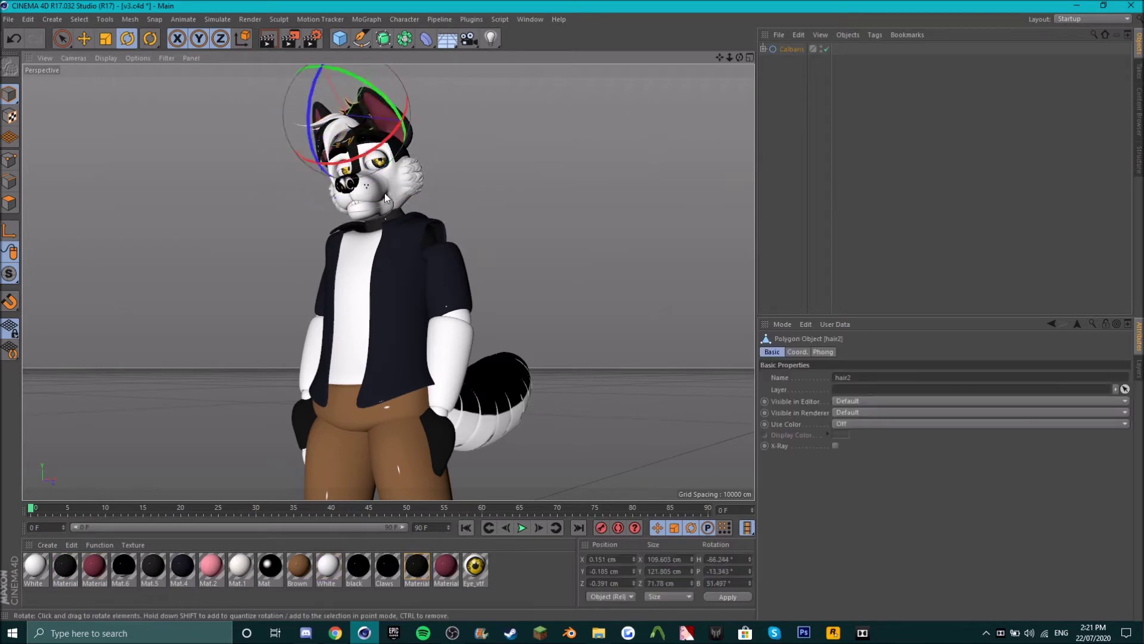
key(e)
drag(442, 156, 343, 158)
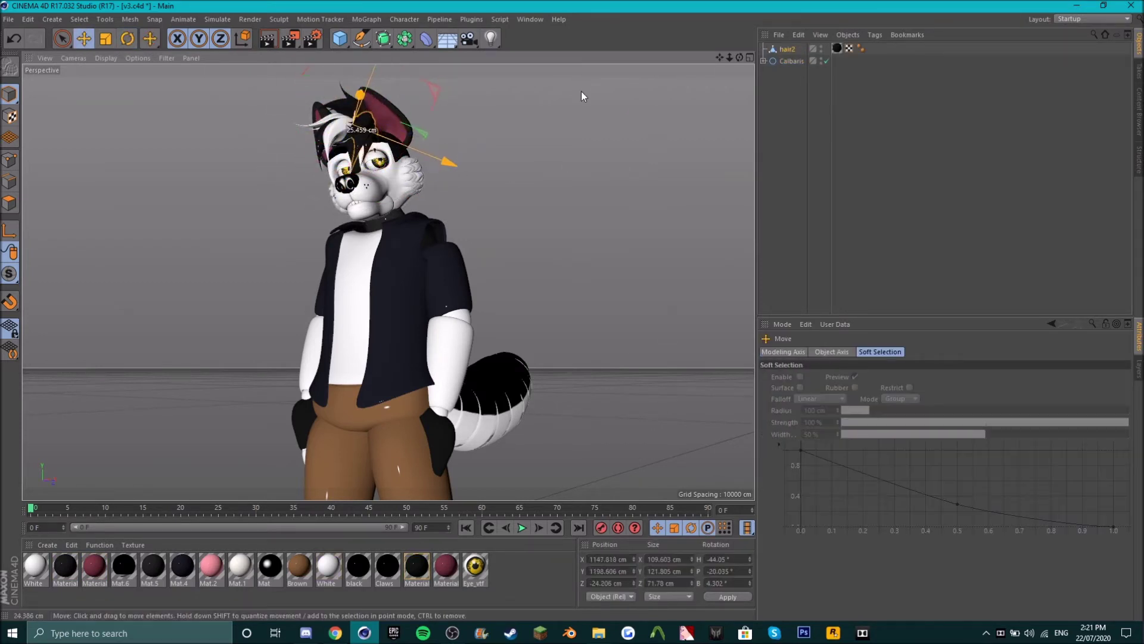
Bend the tail segment downward behind the legs.
click(13, 38)
key(e)
click(494, 394)
key(r)
drag(511, 286, 660, 380)
click(654, 289)
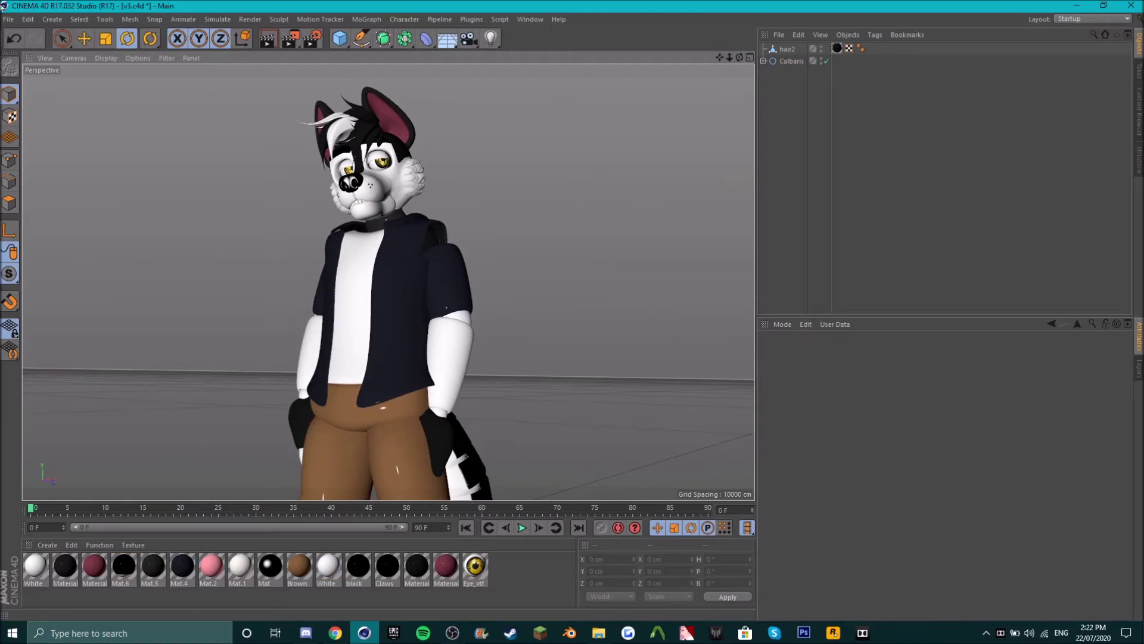
Load the Cartoon Sunset preset from the Day and Night Cycle presets into the scene.
click(8, 19)
click(36, 43)
double_click(146, 84)
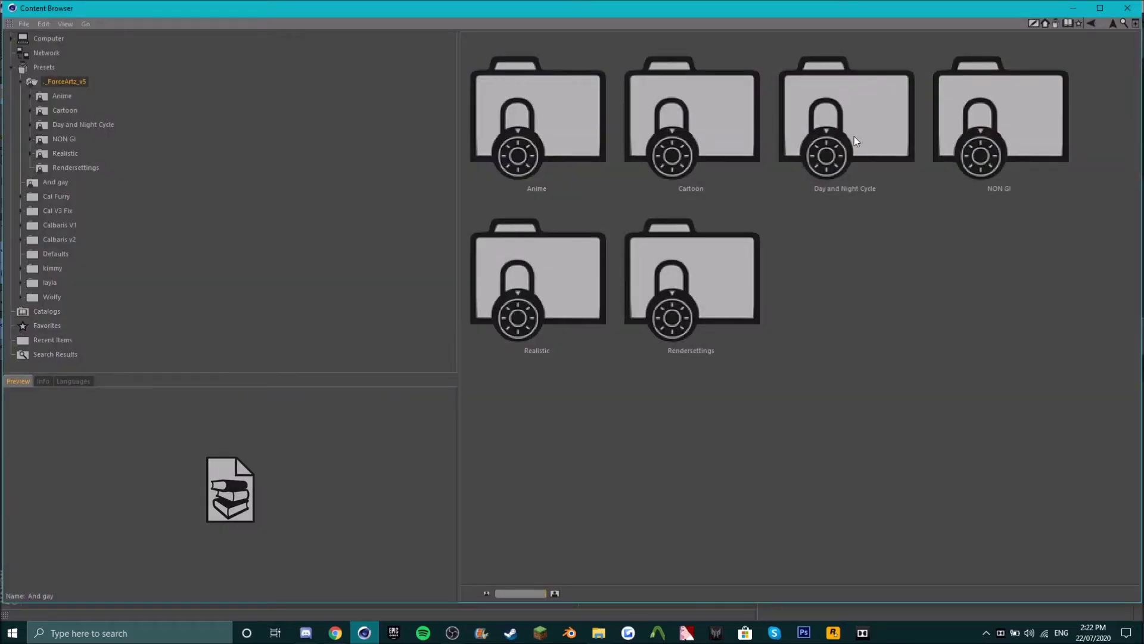
double_click(856, 141)
click(64, 110)
click(567, 315)
double_click(531, 295)
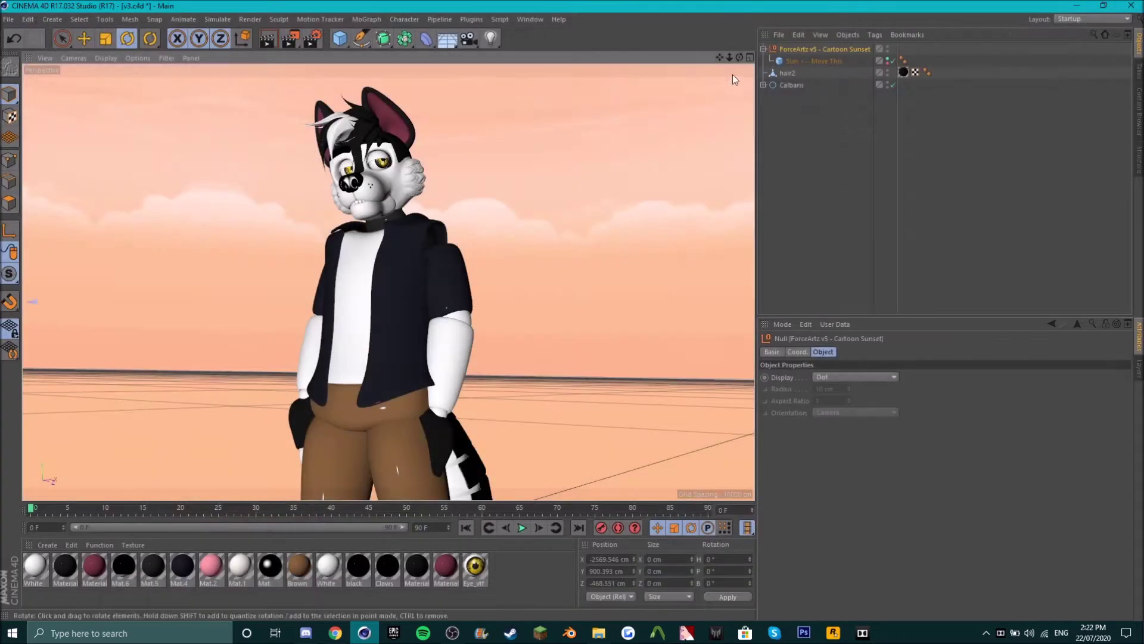
Texture the foreground material with the HD-to-Cinema transparent image, viewing the character from lower.
click(993, 526)
double_click(783, 101)
click(638, 353)
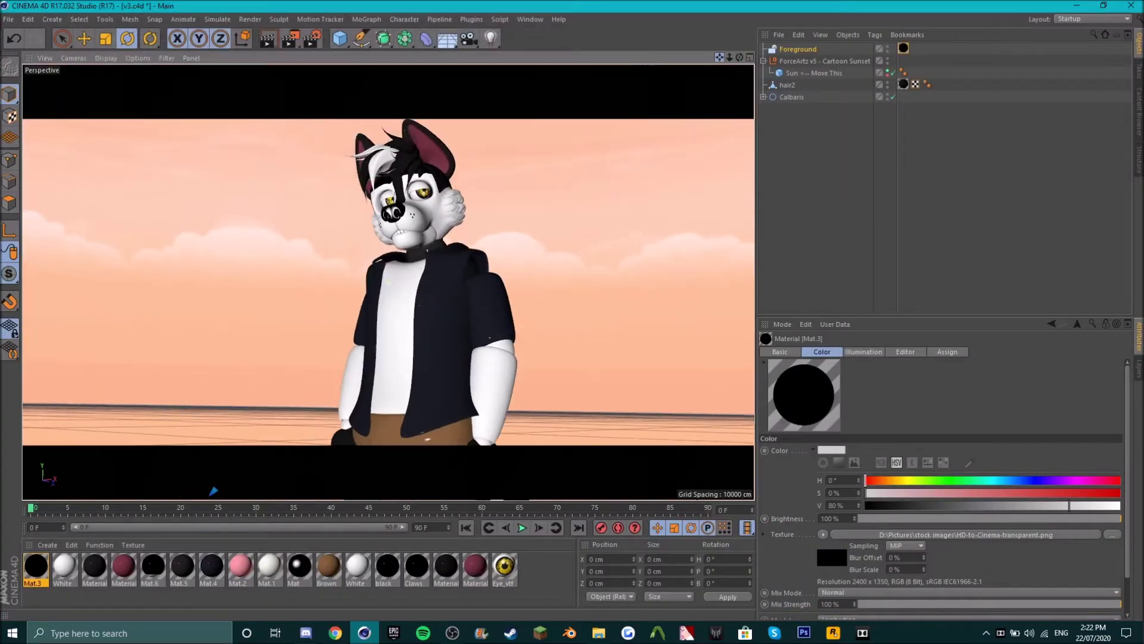
mouse_move(417, 239)
alt+mouse_down()
mouse_move(723, 64)
mouse_move(513, 572)
alt+mouse_up()
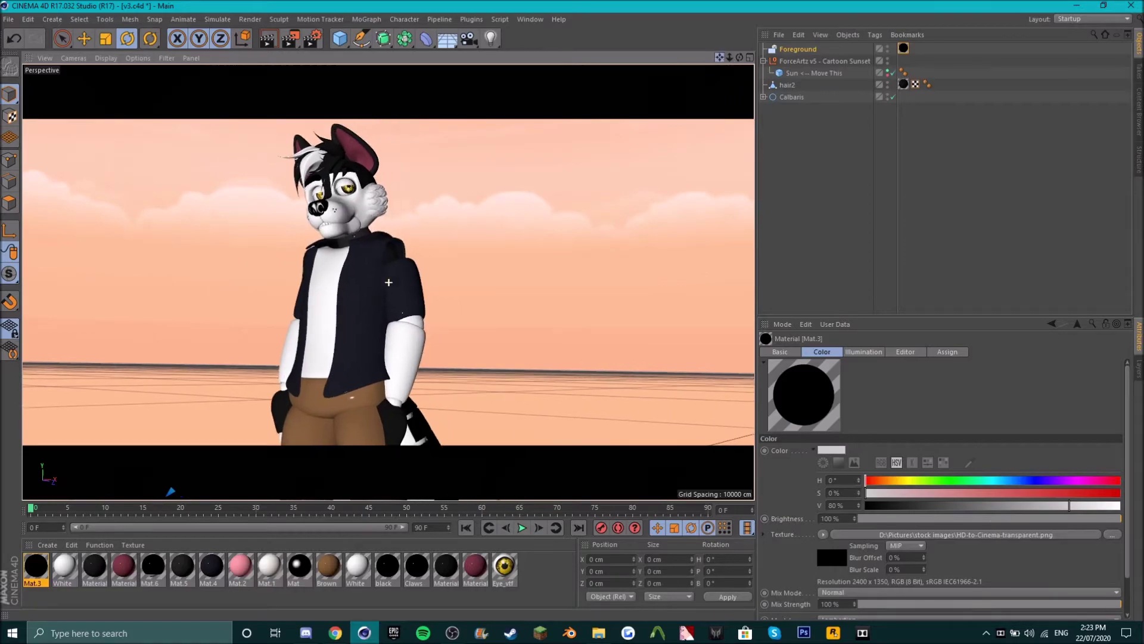
Load eye.png from the tex folder into the eye material's Luminance channel.
double_click(513, 572)
click(235, 220)
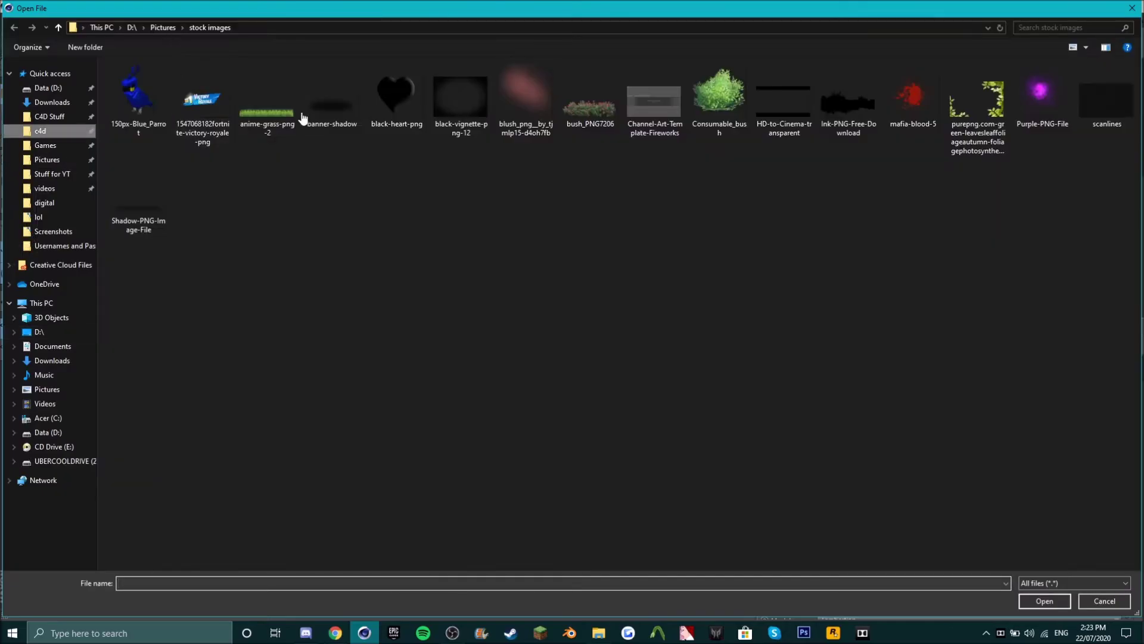
click(50, 116)
double_click(330, 94)
double_click(135, 90)
double_click(266, 95)
click(513, 80)
Add a camera and frame the view around the character and the Sun.
click(468, 39)
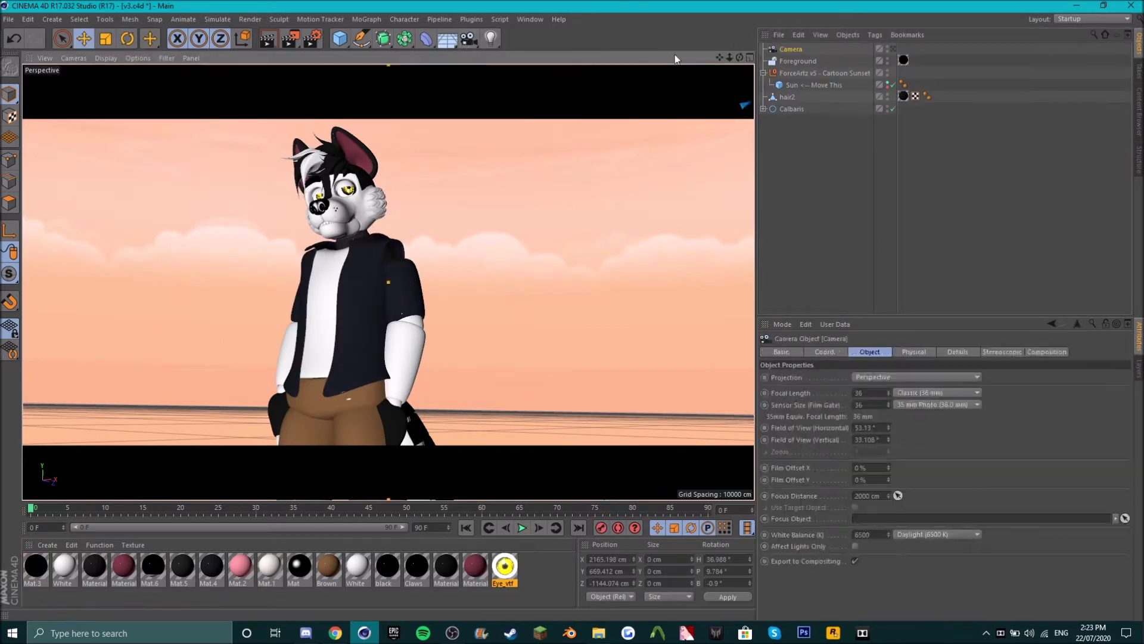
click(895, 173)
click(893, 49)
click(814, 85)
key(o)
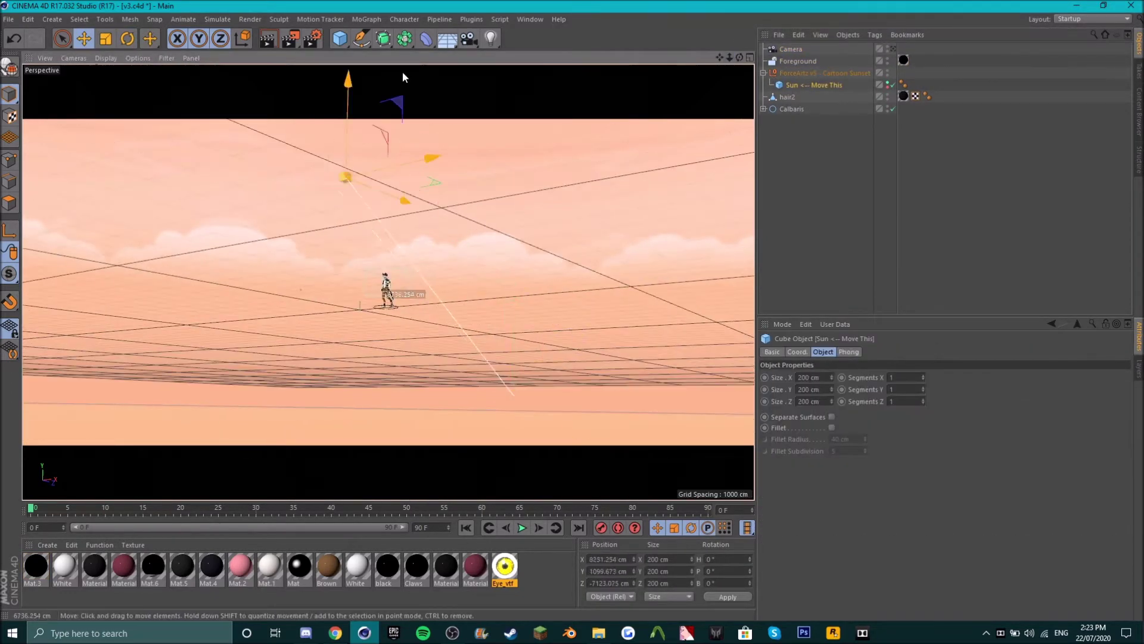
scroll(411, 292, up, 10)
scroll(574, 202, up, 3)
click(573, 203)
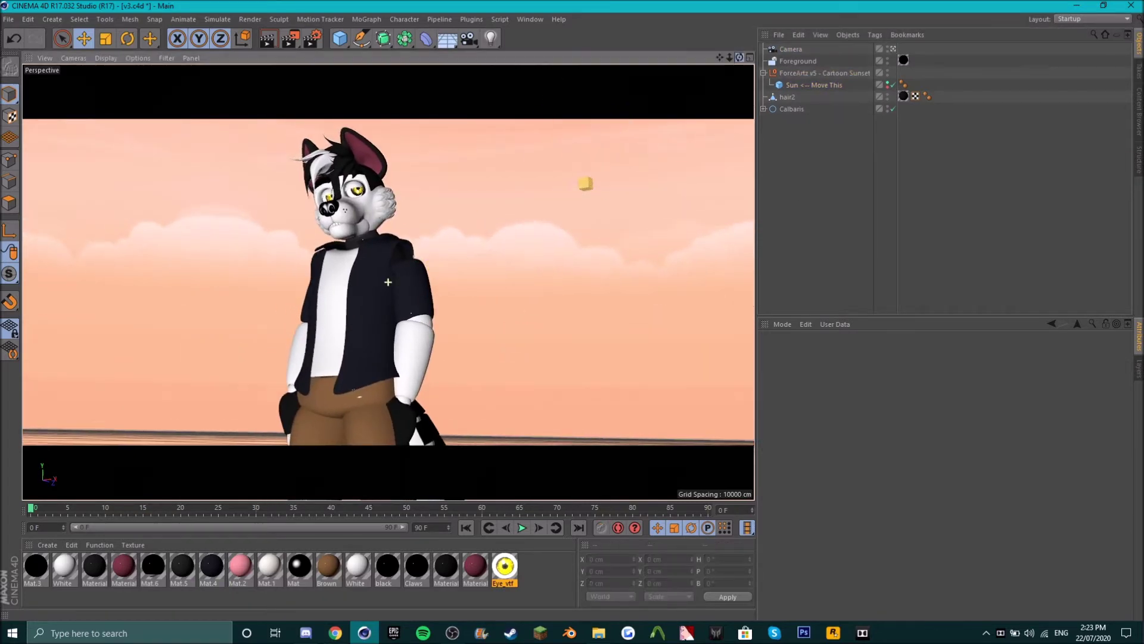
alt+drag(733, 173, 745, 152)
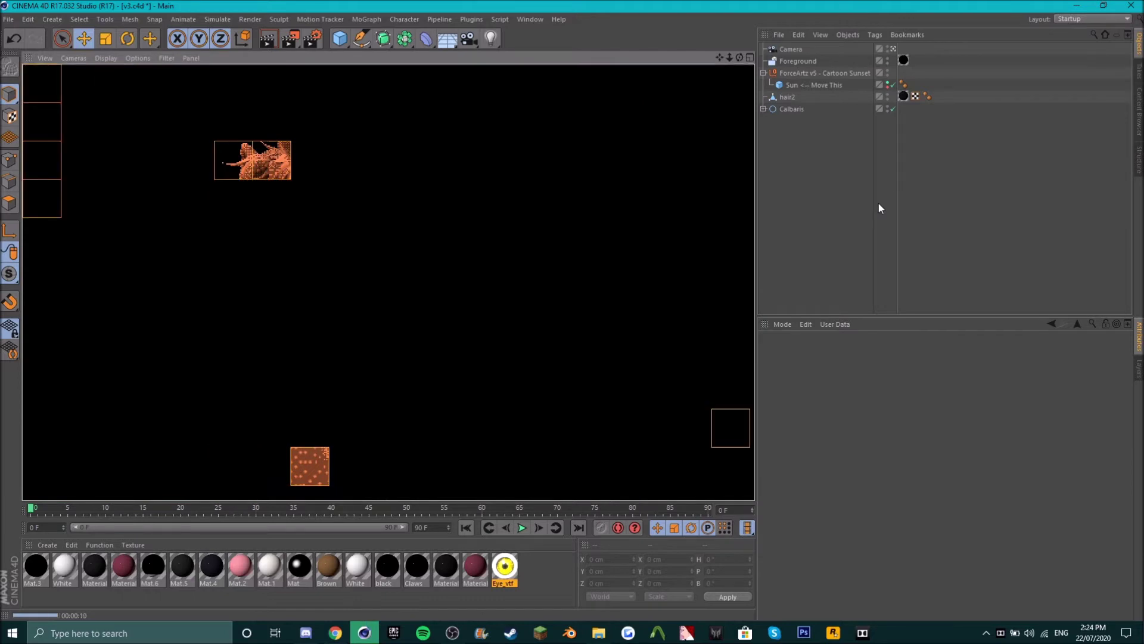
Delete the sunset preset's layer in the Layer Manager to unhide its Sunlight and Sky.
key(ctrl+b)
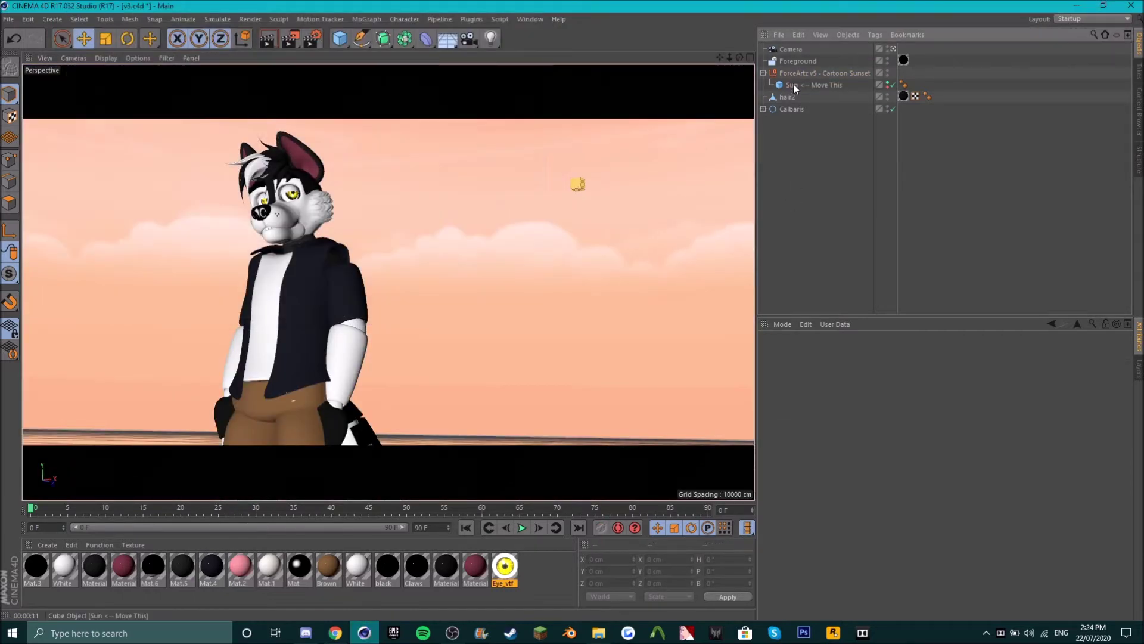
click(795, 87)
key(shift+F4)
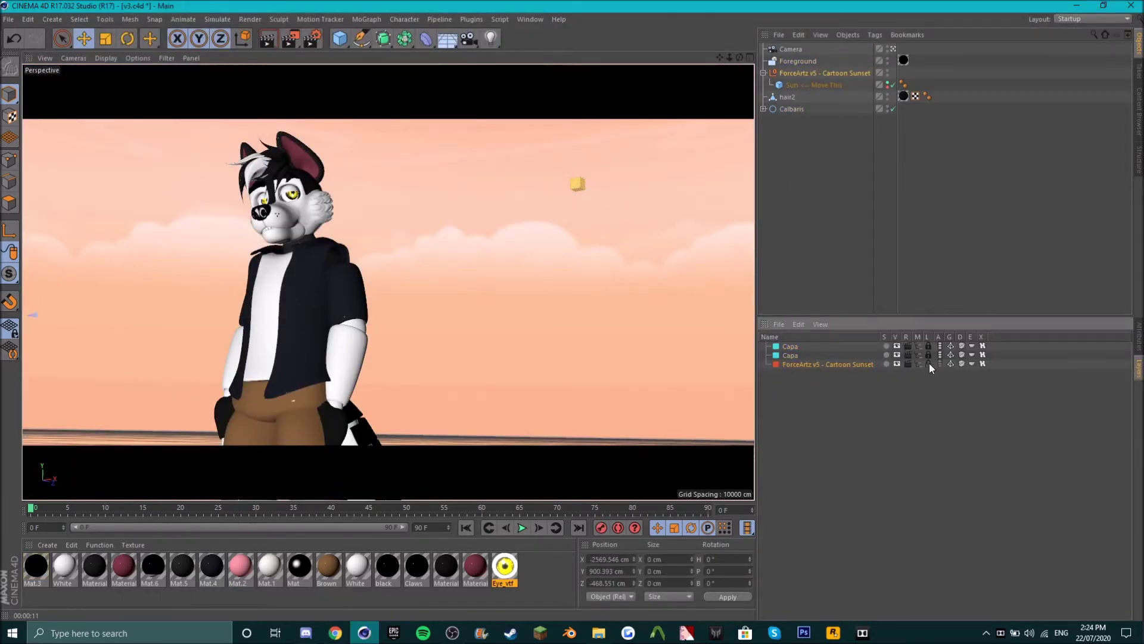
key(Delete)
click(588, 203)
click(313, 38)
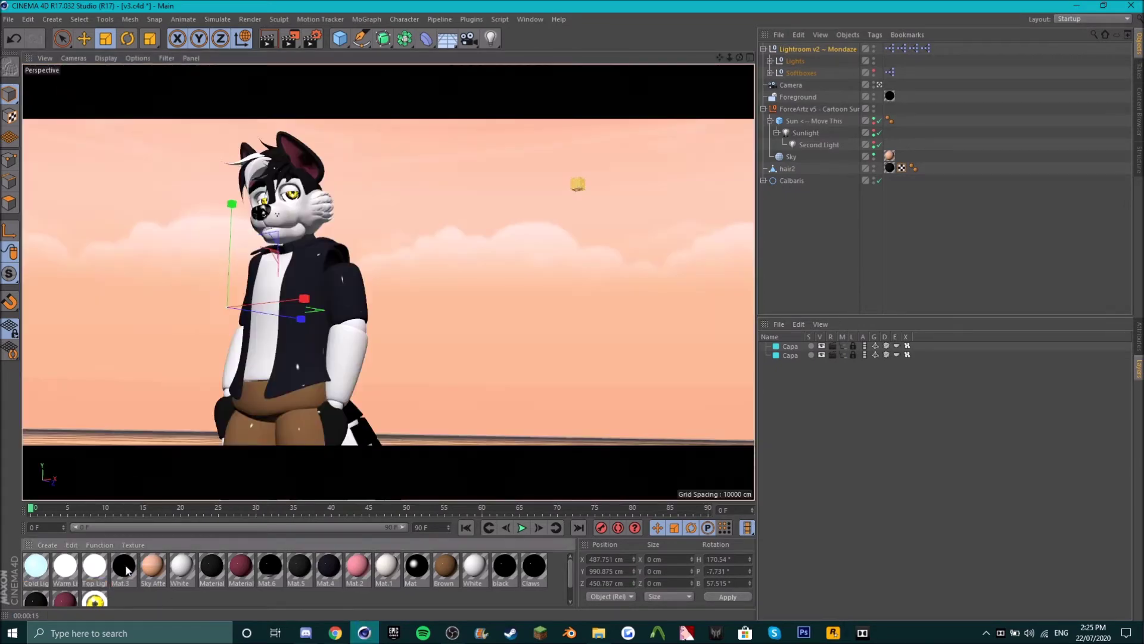
Reload the HD-to-Cinema letterbox texture into Mat.3 and render the glowing sunset shot.
double_click(127, 570)
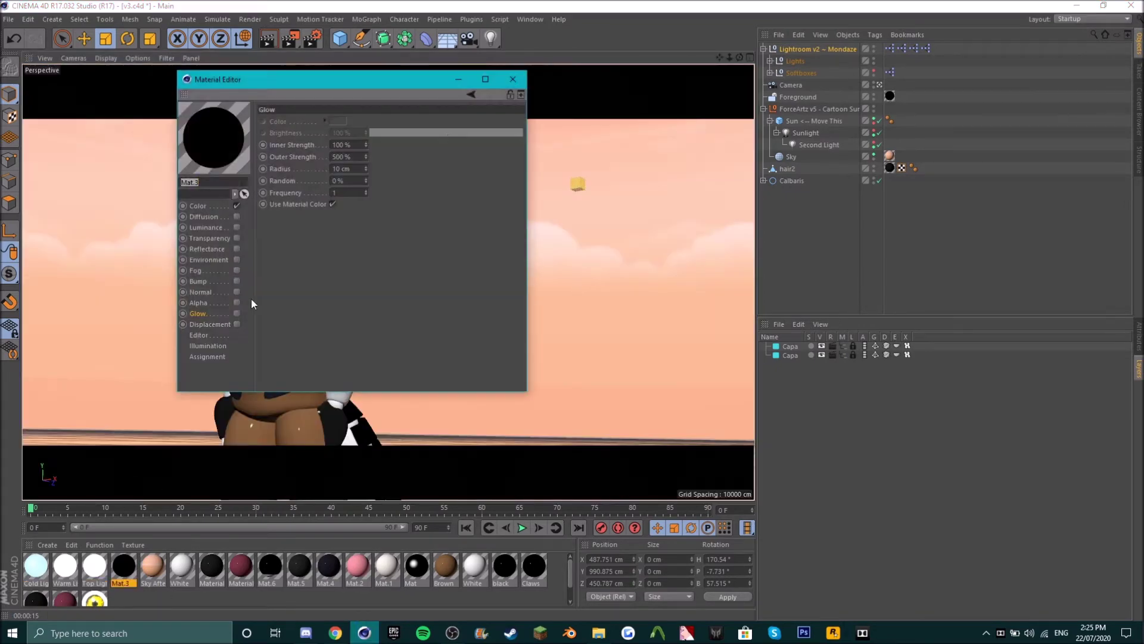
click(388, 166)
double_click(808, 98)
click(511, 80)
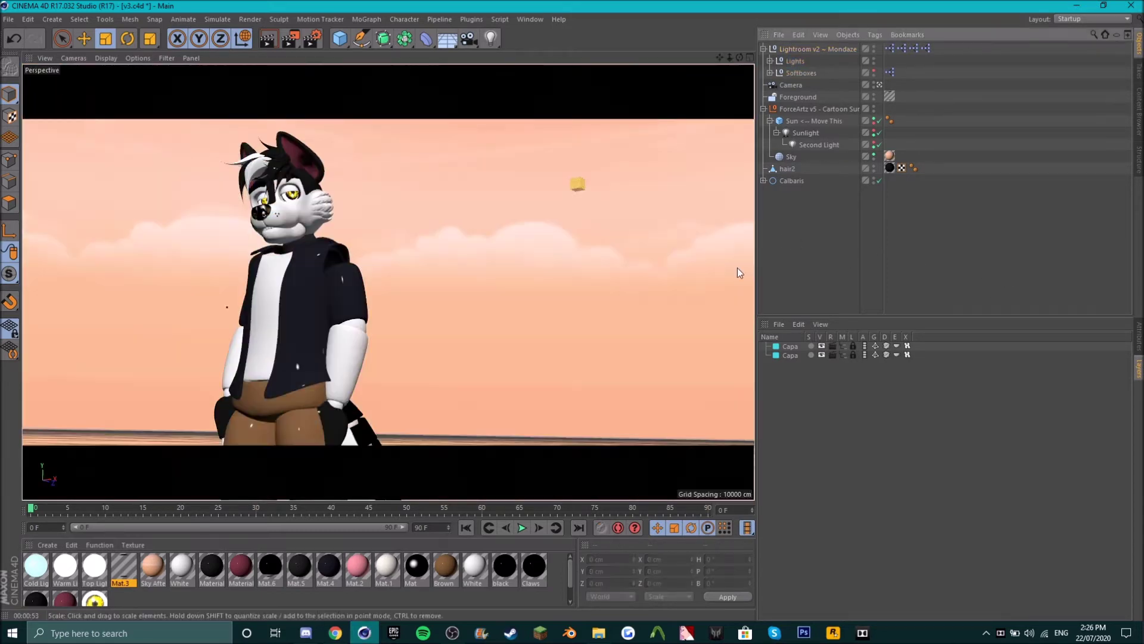
click(244, 401)
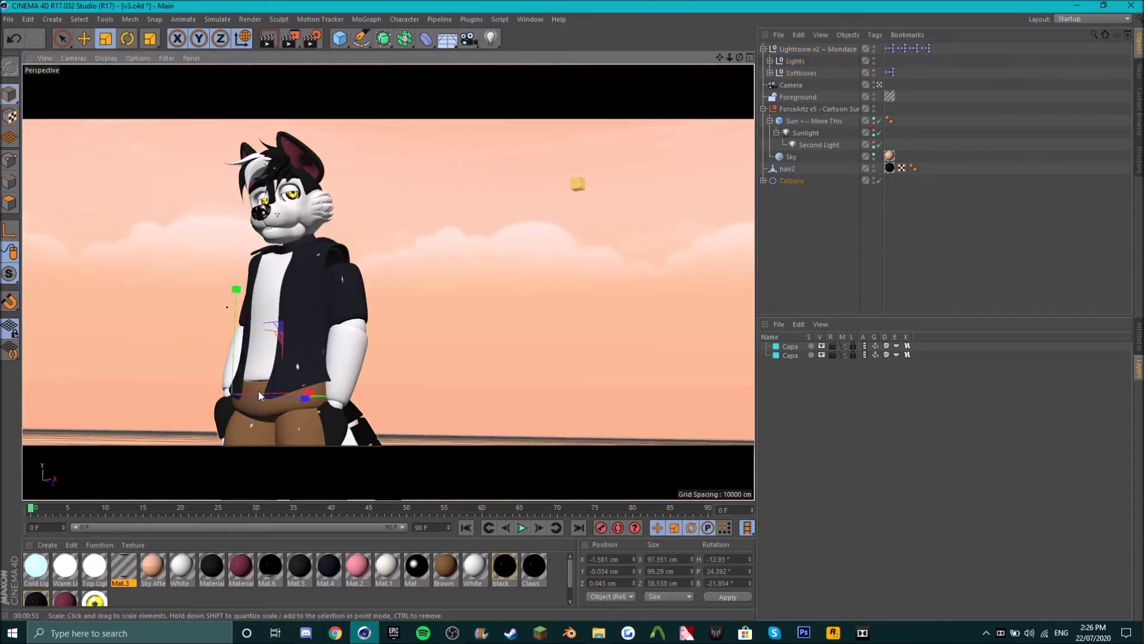
Rotate the character's head to face more forward.
key(r)
click(888, 263)
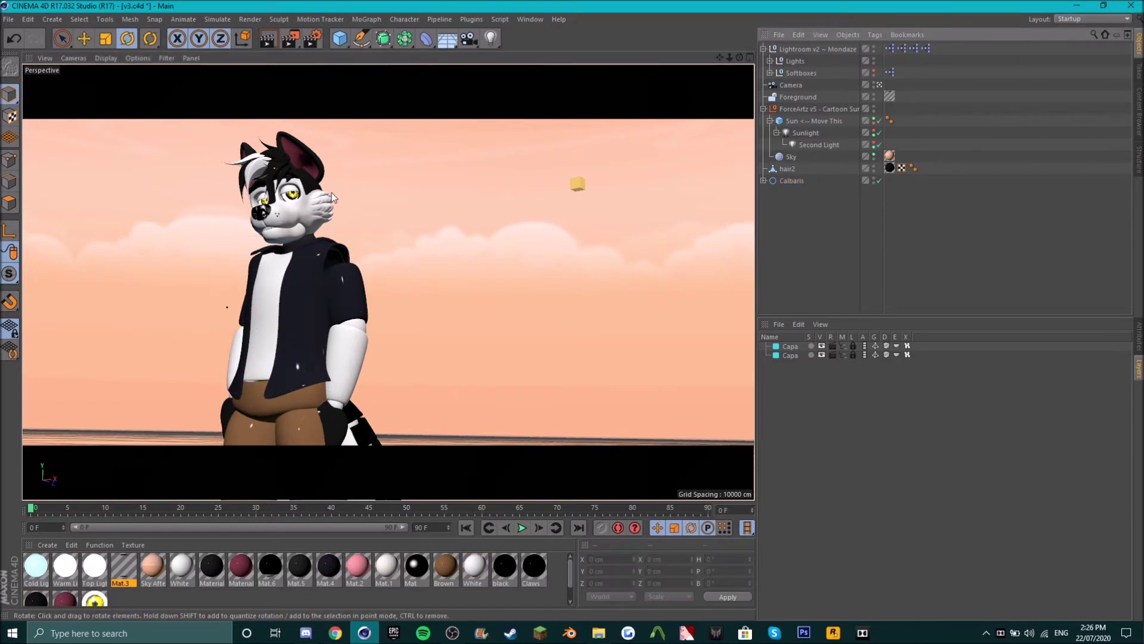
click(252, 266)
drag(253, 266, 265, 256)
click(827, 268)
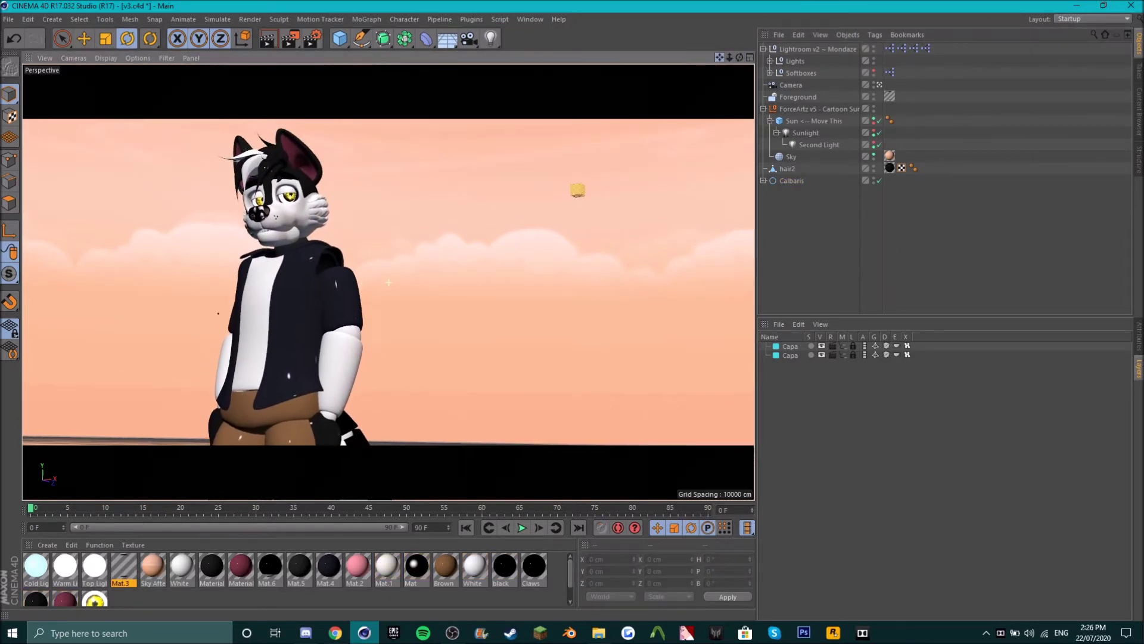
Select the Lightroom setup and browse to the saved Models folder in File > Open.
click(312, 38)
click(546, 9)
click(790, 49)
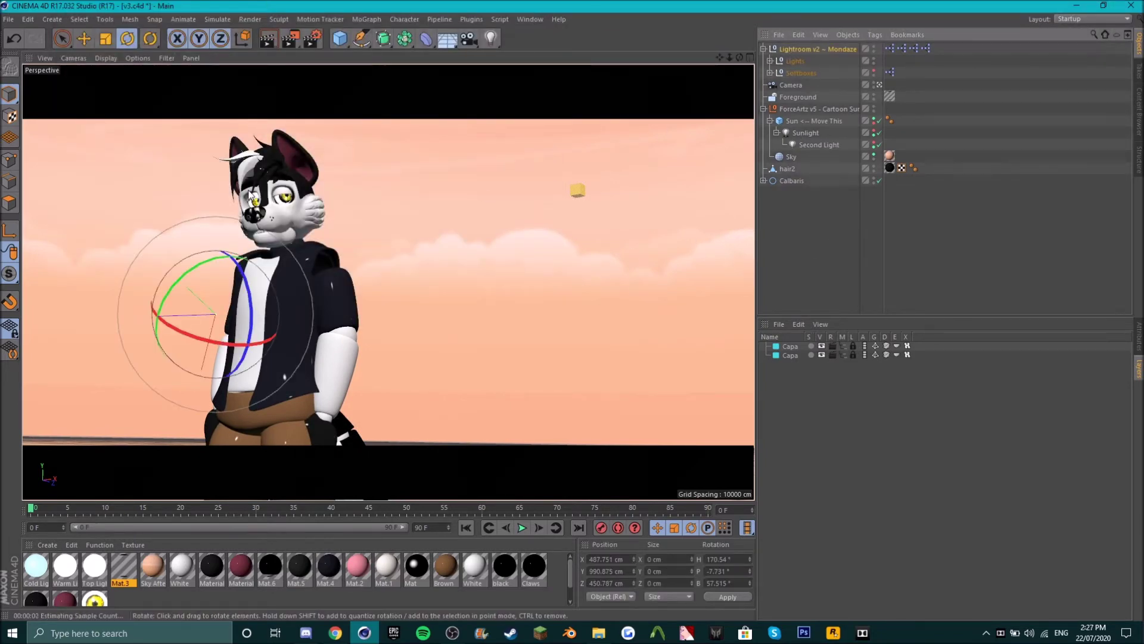
click(836, 266)
key(ctrl+o)
double_click(331, 102)
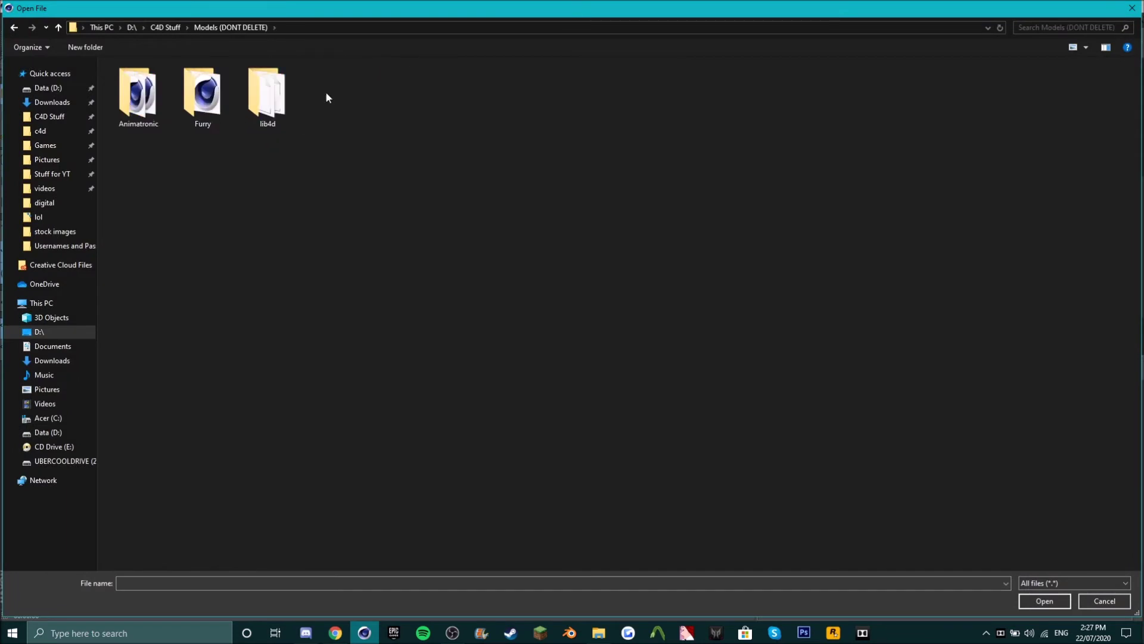
Copy the Furry model's materials, including Pants and Black, into v3.c4d with absolute texture paths.
double_click(204, 101)
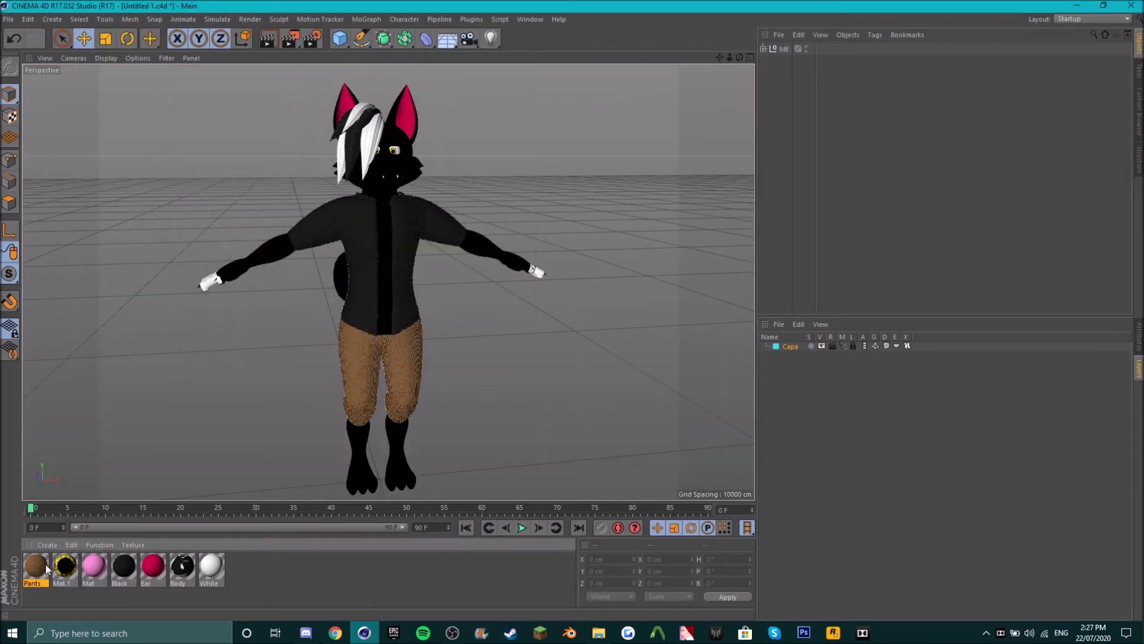
click(8, 19)
click(36, 102)
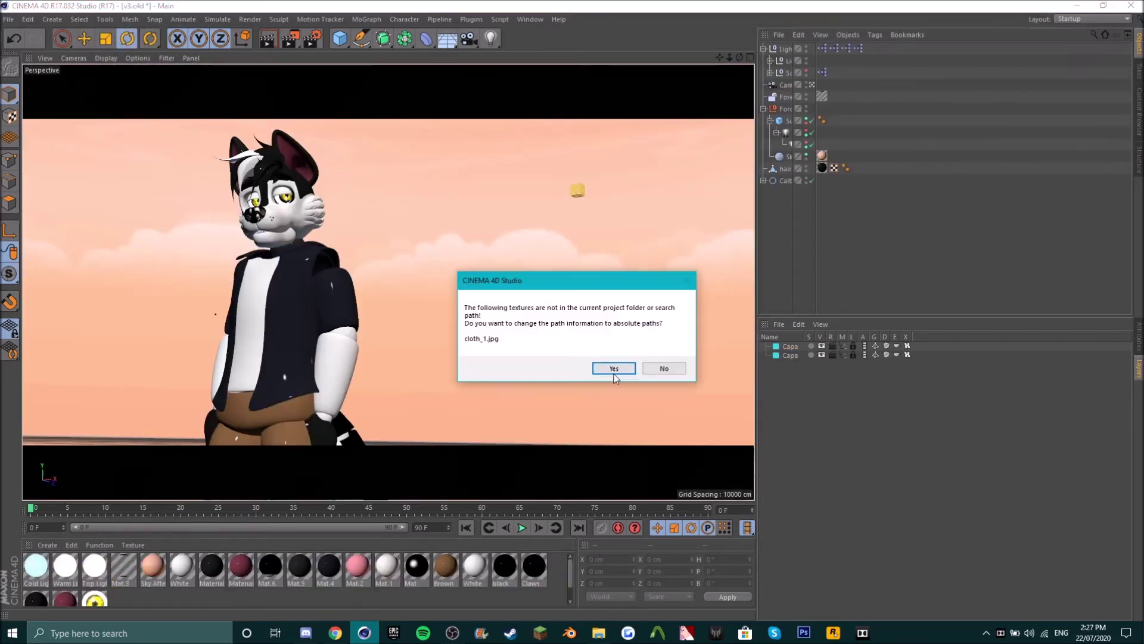
key(Return)
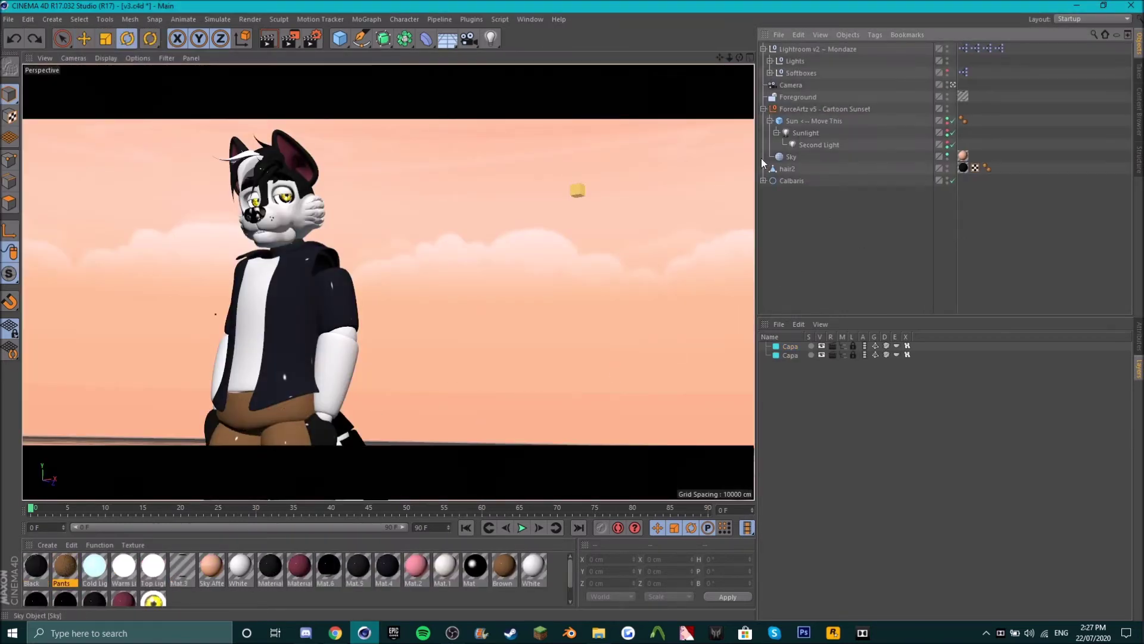
click(770, 192)
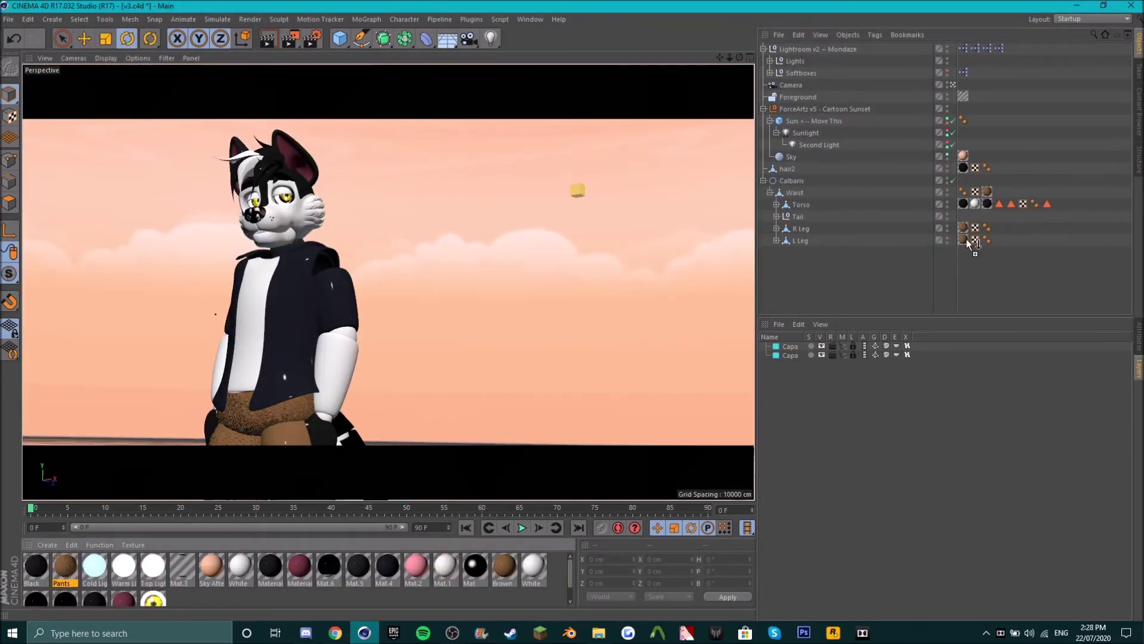
Rotate the torso slightly, select the left arm, and render a preview of the sunset shot.
click(775, 204)
drag(802, 205, 1022, 182)
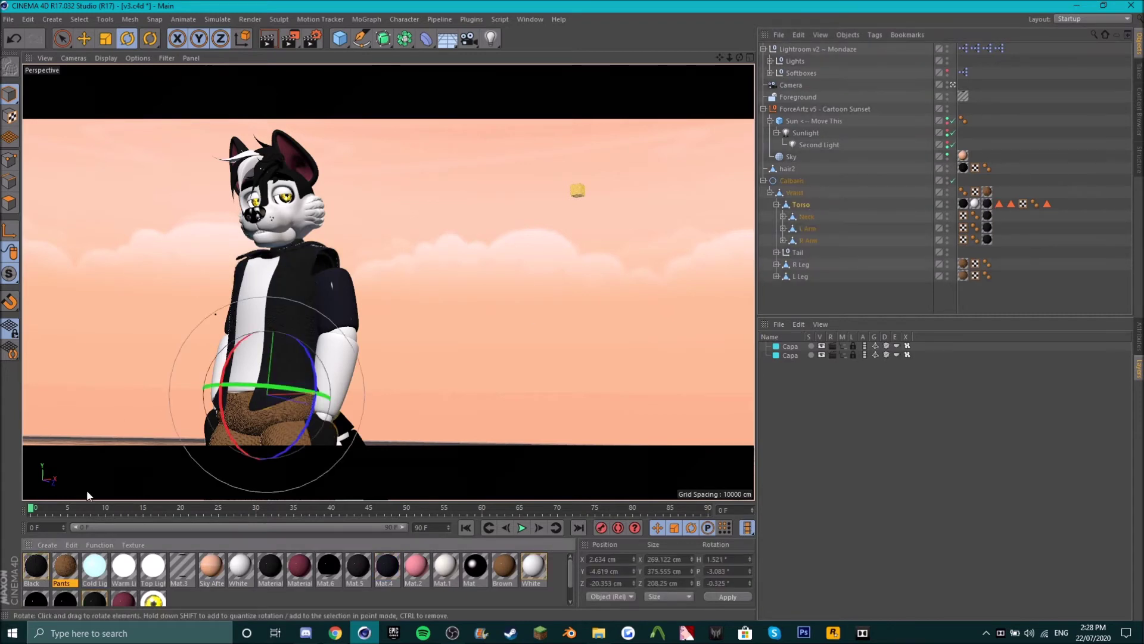
click(783, 229)
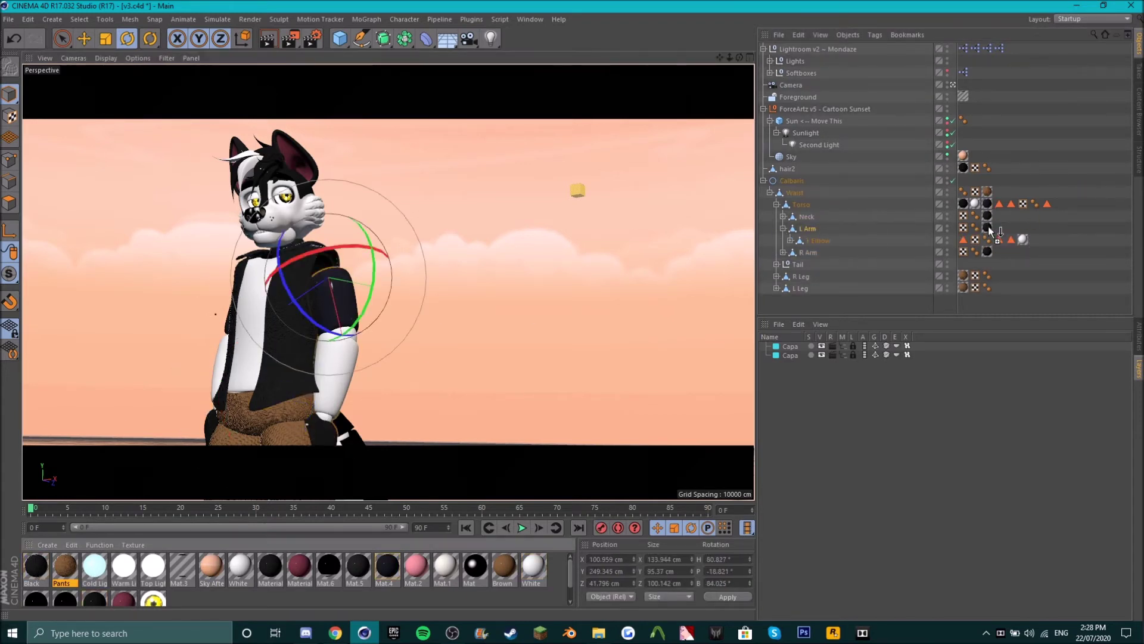
click(764, 180)
click(268, 39)
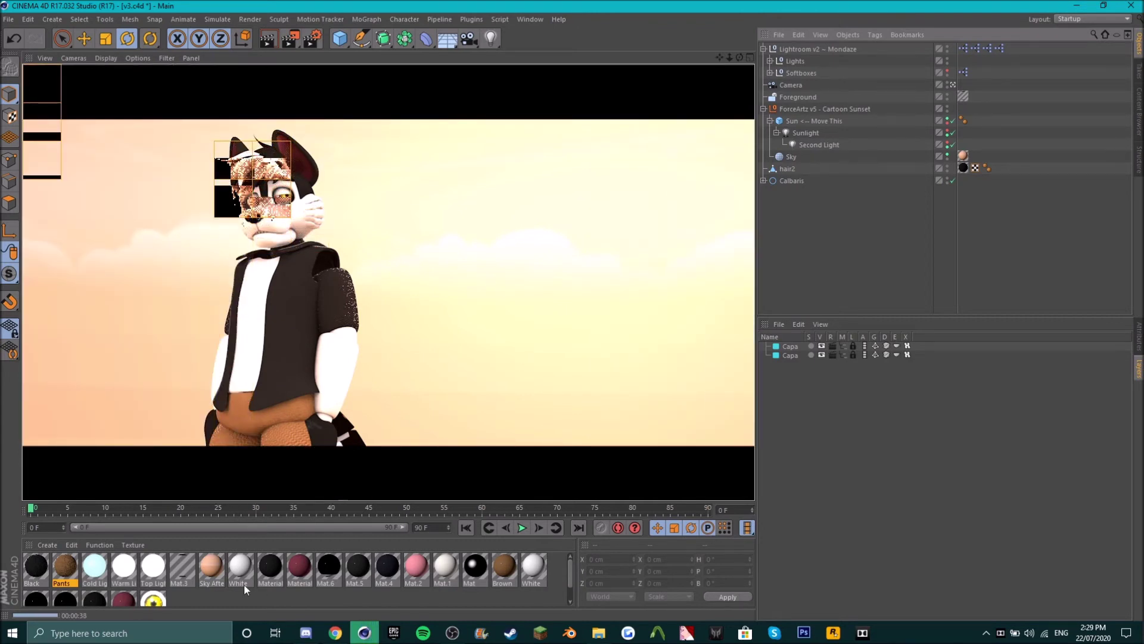
Check the Black material's settings, then begin scaling the leaves overlay in Photoshop.
double_click(36, 565)
drag(268, 76, 615, 56)
click(864, 57)
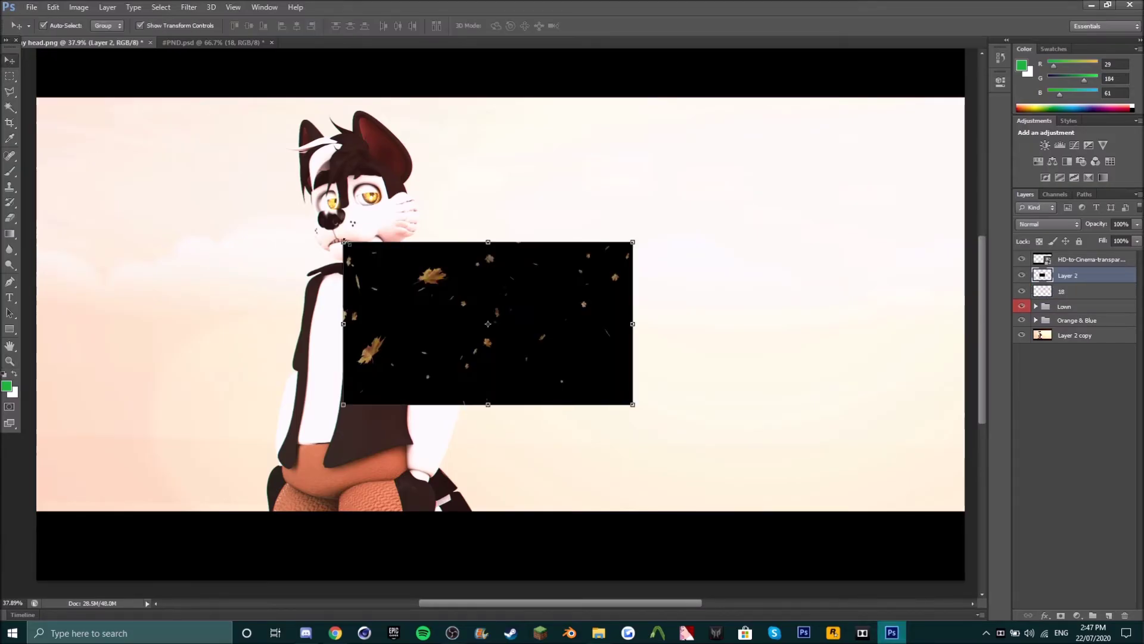
drag(343, 242, 36, 45)
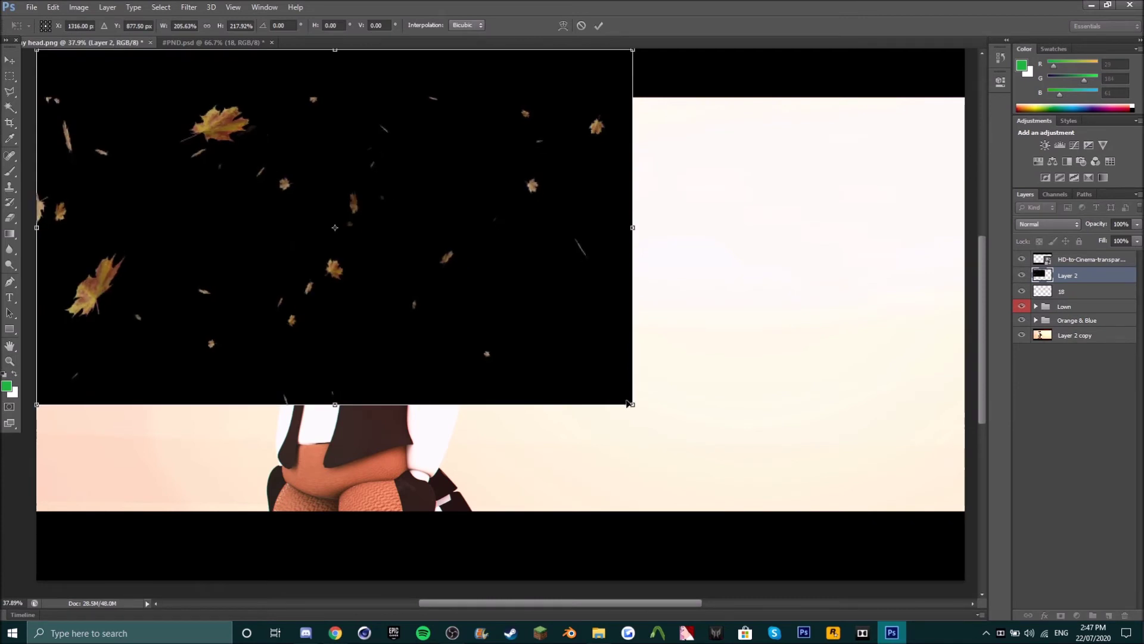
Fit the leaves layer to the canvas, delete its black background, and apply Motion Blur.
drag(632, 404, 962, 581)
key(Return)
key(w)
click(489, 194)
key(Delete)
click(189, 7)
click(325, 179)
click(902, 220)
Zoom in and delete the leaf covering the character's hair.
click(9, 361)
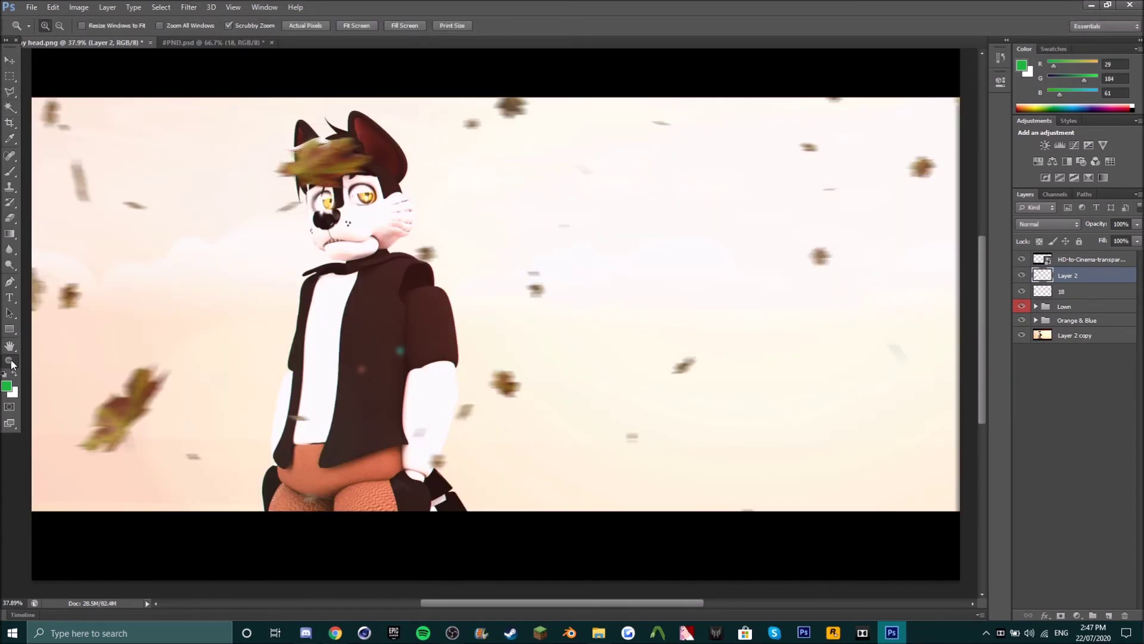
drag(358, 179, 430, 179)
key(v)
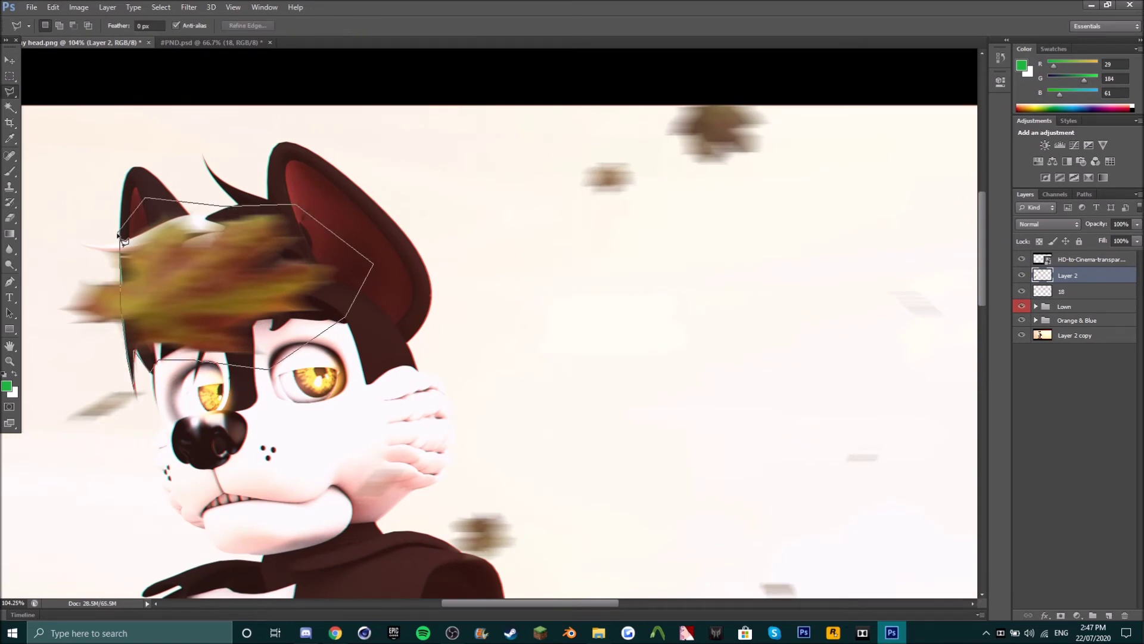
key(Delete)
key(ctrl+d)
key(z)
drag(566, 179, 505, 179)
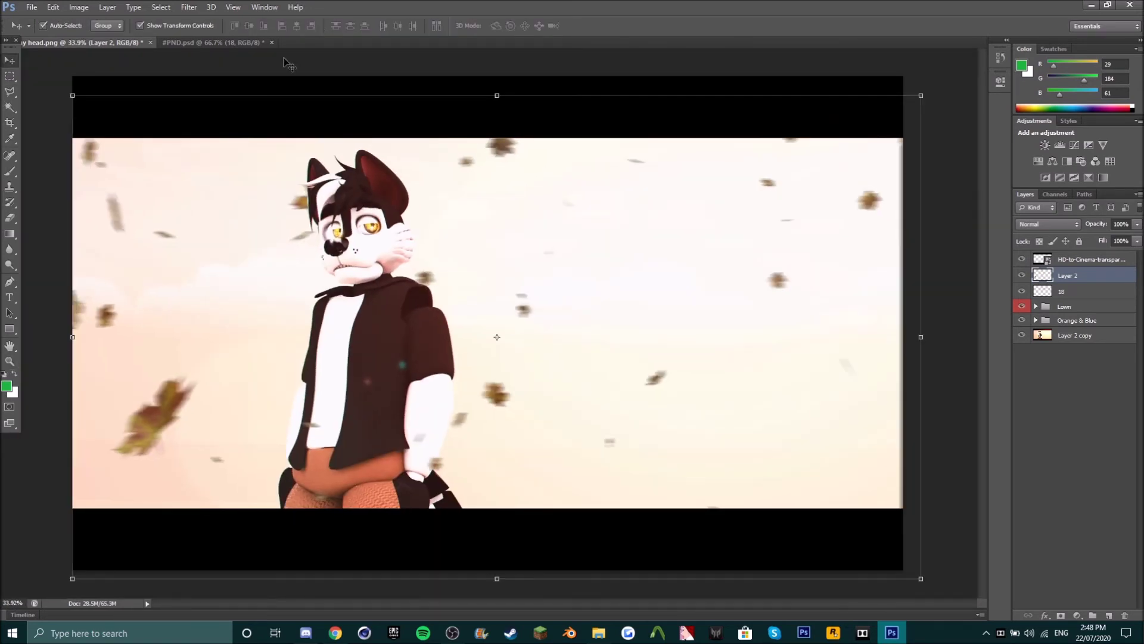
key(v)
right_click(1096, 291)
Merge visible layers and add the name 'Calbaris' as resized white text.
click(950, 444)
key(t)
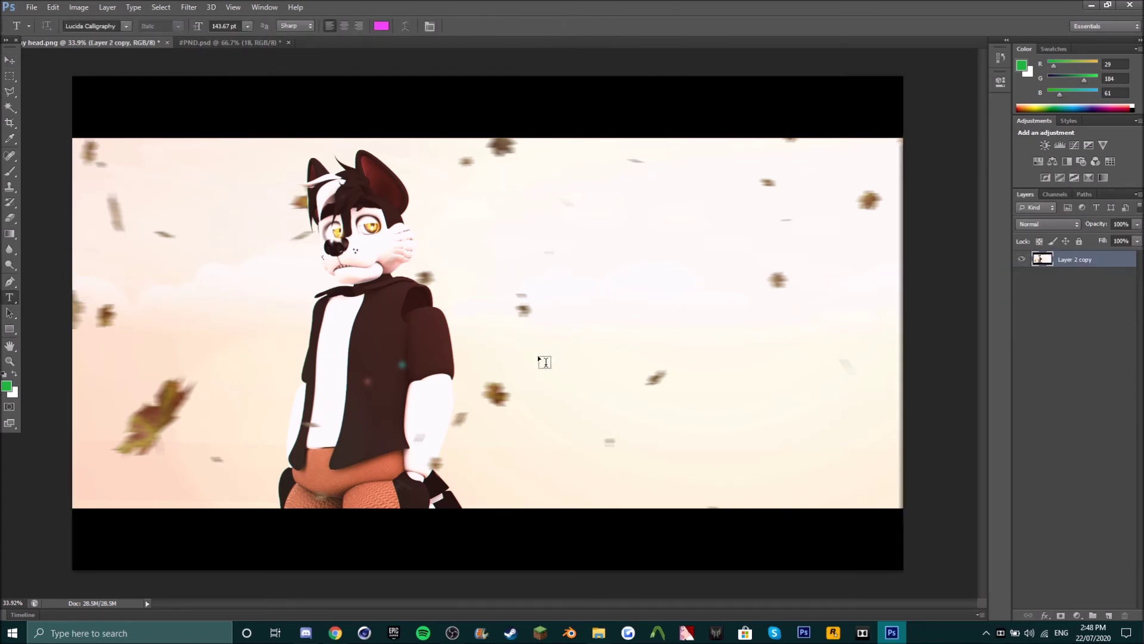
text(Calbaris)
key(ctrl+a)
click(382, 26)
click(963, 127)
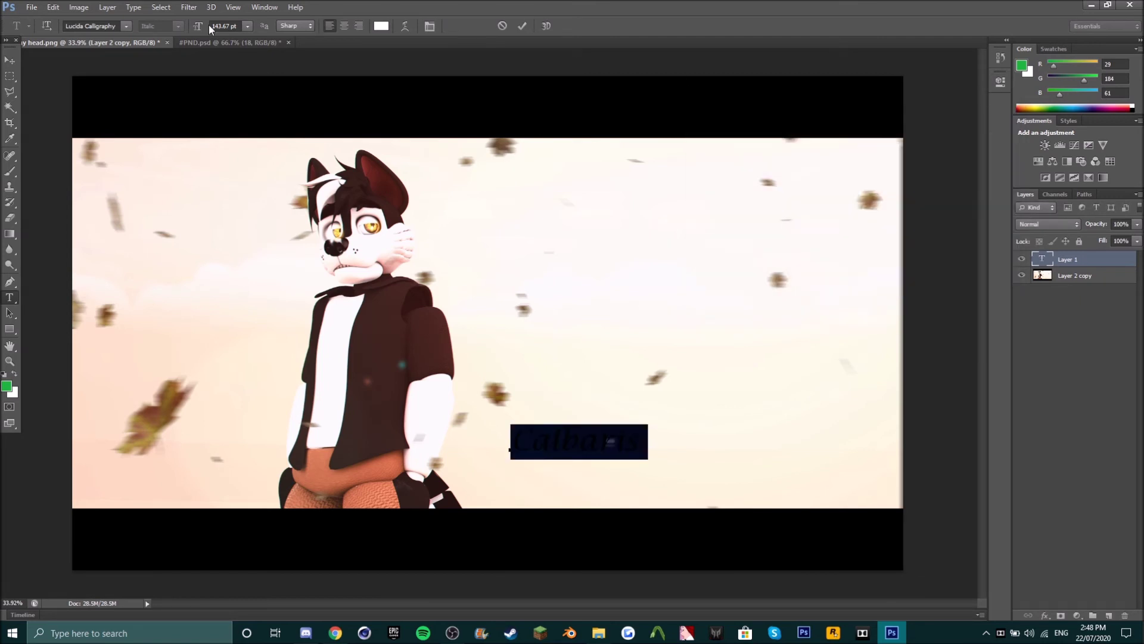
click(10, 61)
Place the Calbaris name bottom-right with Soft Light blending, then select a group in the PND effects document.
drag(567, 453, 677, 477)
click(1047, 224)
click(1040, 298)
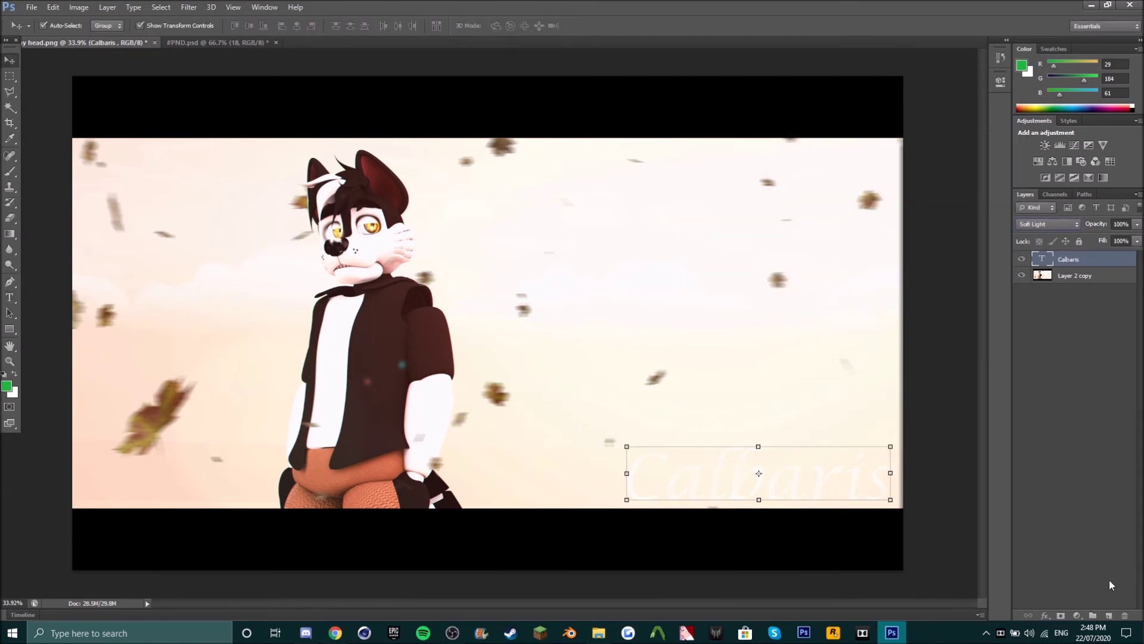
click(31, 7)
click(238, 89)
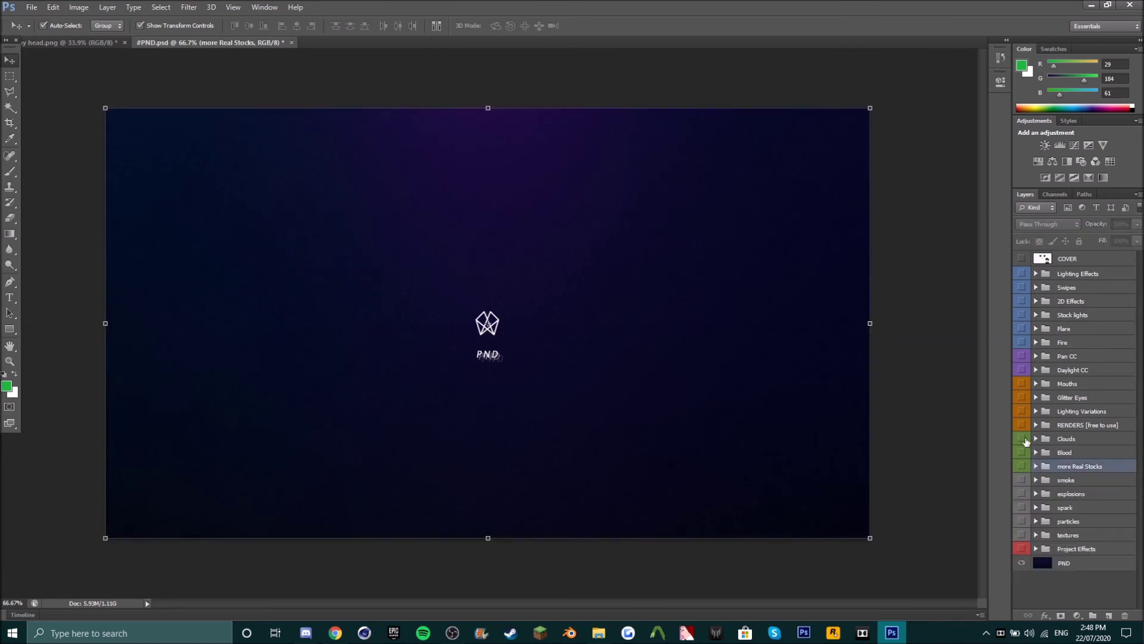
Show the Clouds group in PND.psd and duplicate Cloud #1 into the head.png render.
click(1026, 440)
click(485, 319)
click(556, 237)
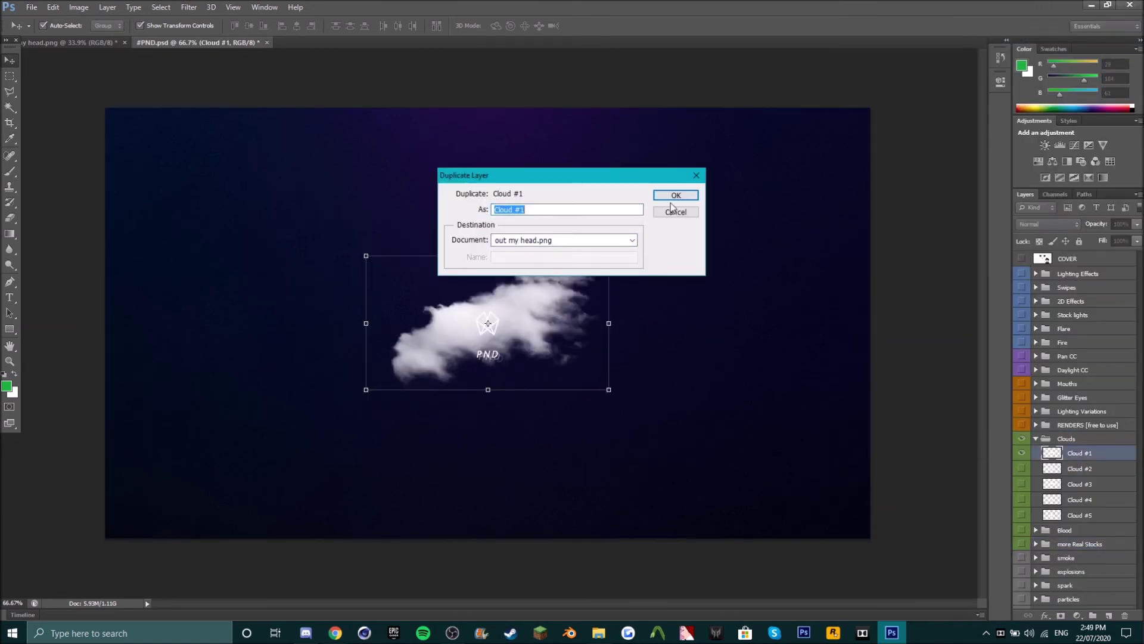
click(677, 195)
Resize, slightly rotate and place the cloud along the top, then hide the pack's clouds.
drag(346, 149, 924, 140)
drag(536, 227, 179, 238)
drag(280, 191, 286, 149)
mouse_move(178, 179)
mouse_down()
mouse_move(386, 529)
mouse_move(596, 119)
mouse_up()
key(Return)
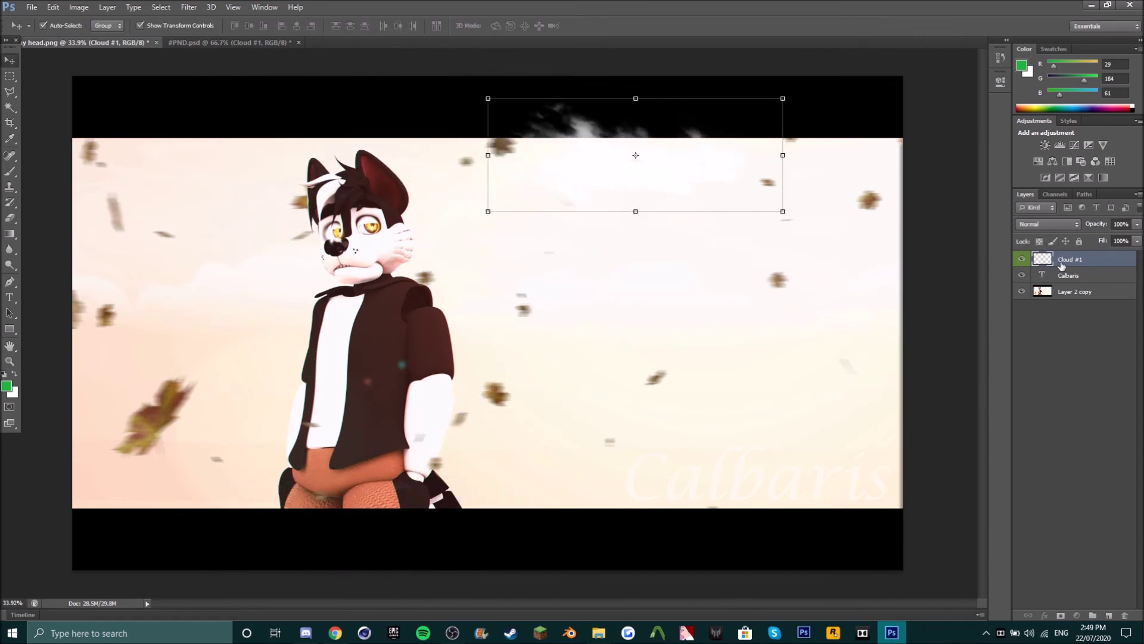
key(ctrl+Tab)
click(1023, 274)
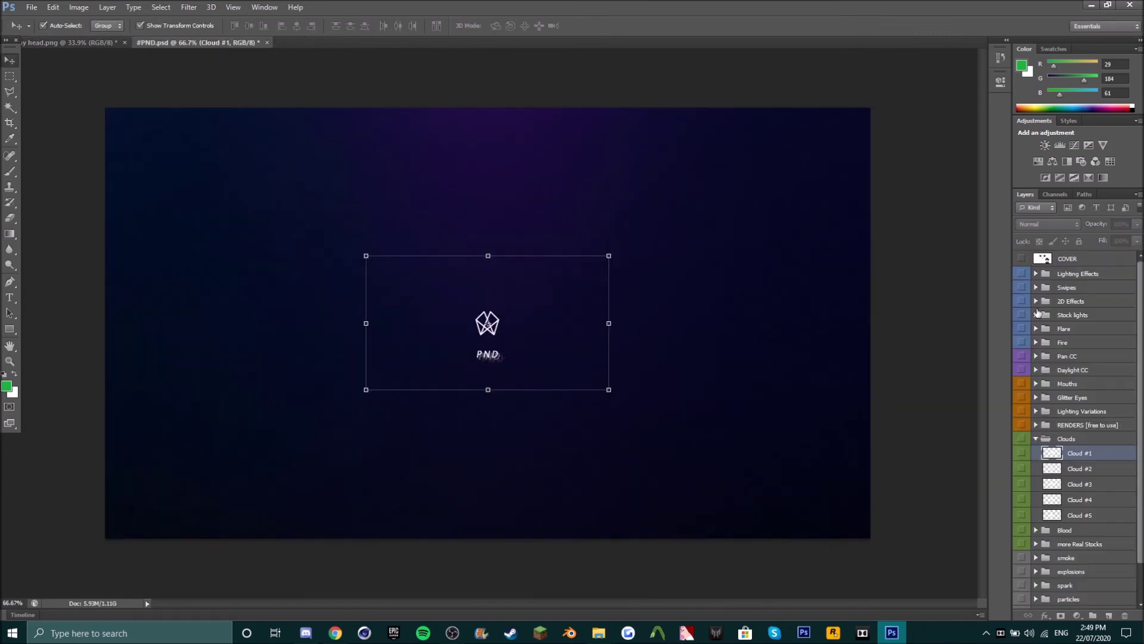
Reveal and expand the particles group in PND.psd and select Particle #1.
click(1036, 273)
scroll(1049, 417, down, 2)
click(1022, 559)
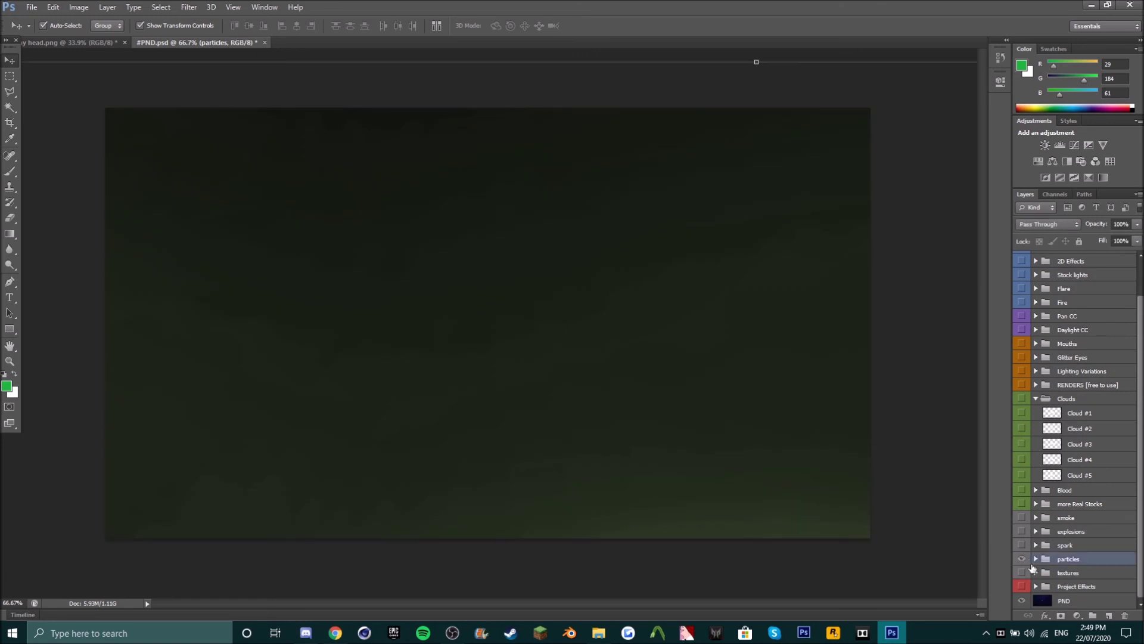
click(1022, 559)
click(1022, 572)
right_click(1067, 573)
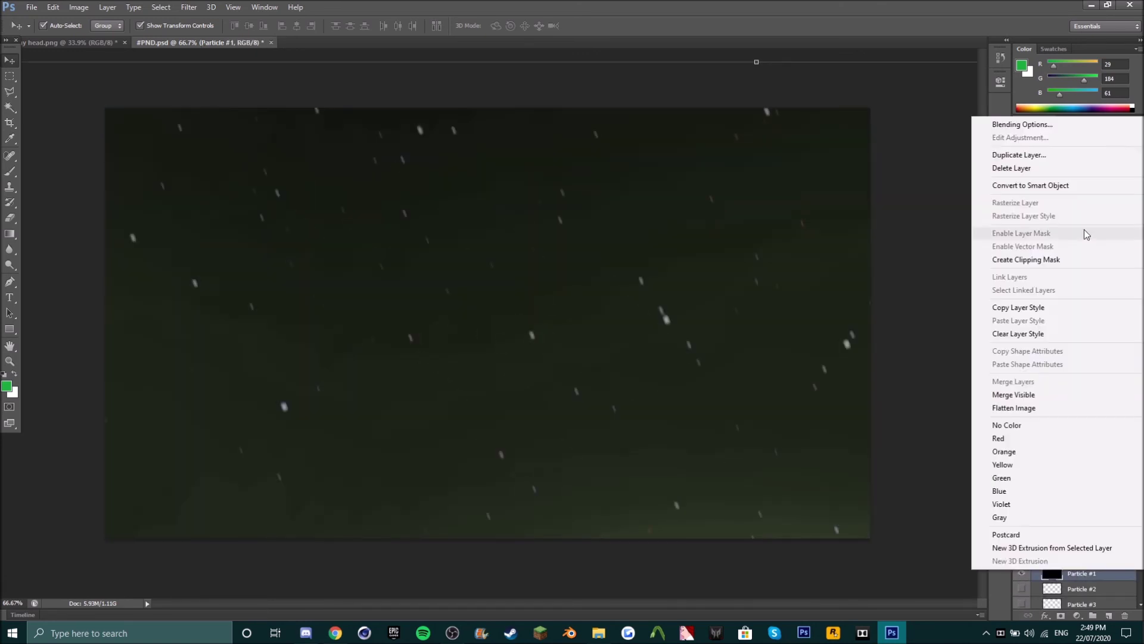
Duplicate Particle #1 into head.png and stretch it over the character render.
click(1073, 156)
click(572, 235)
click(674, 194)
drag(421, 53, 391, 148)
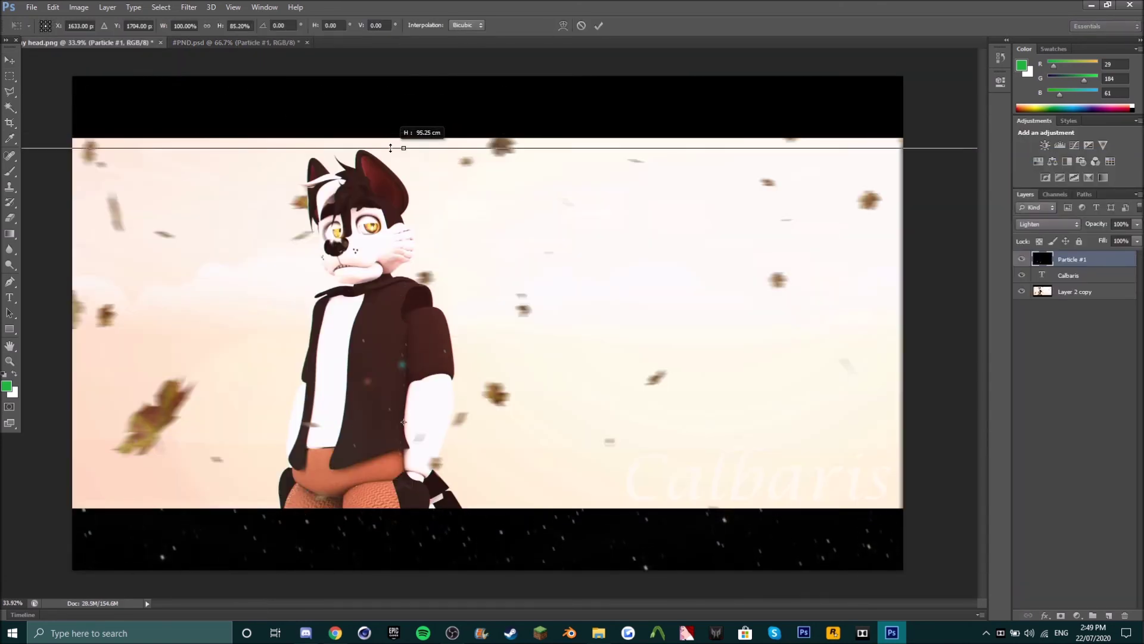
drag(484, 322, 485, 231)
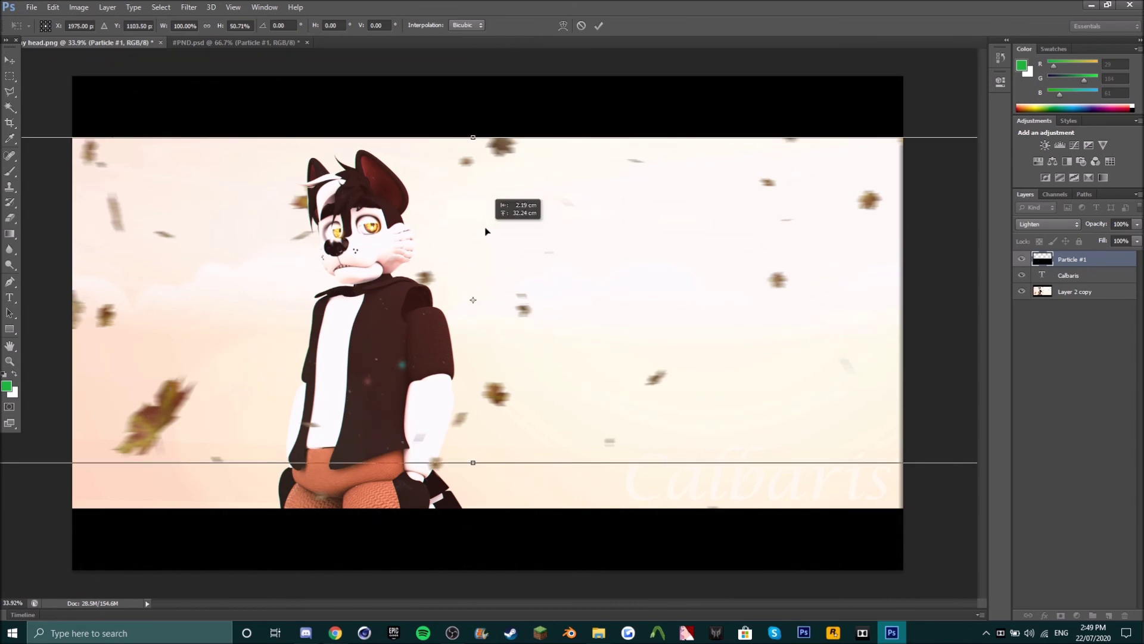